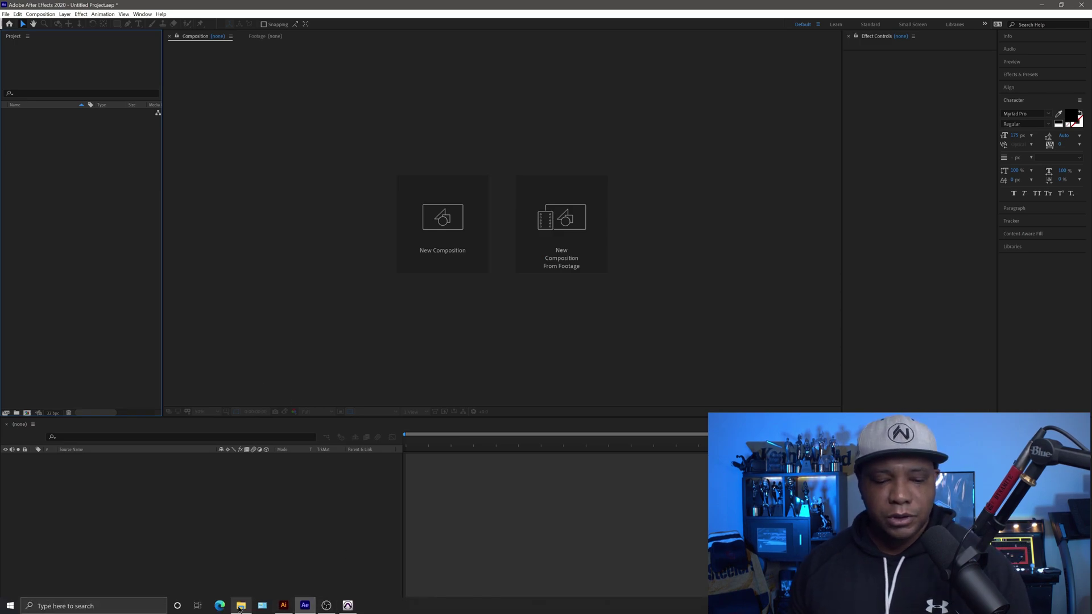
Check Twitter_Logo_Blue.png's properties in D:\VECTORIZE\IMAGES, then drag it into the Project panel
{"action": "left_click", "coordinate": [242, 605]}
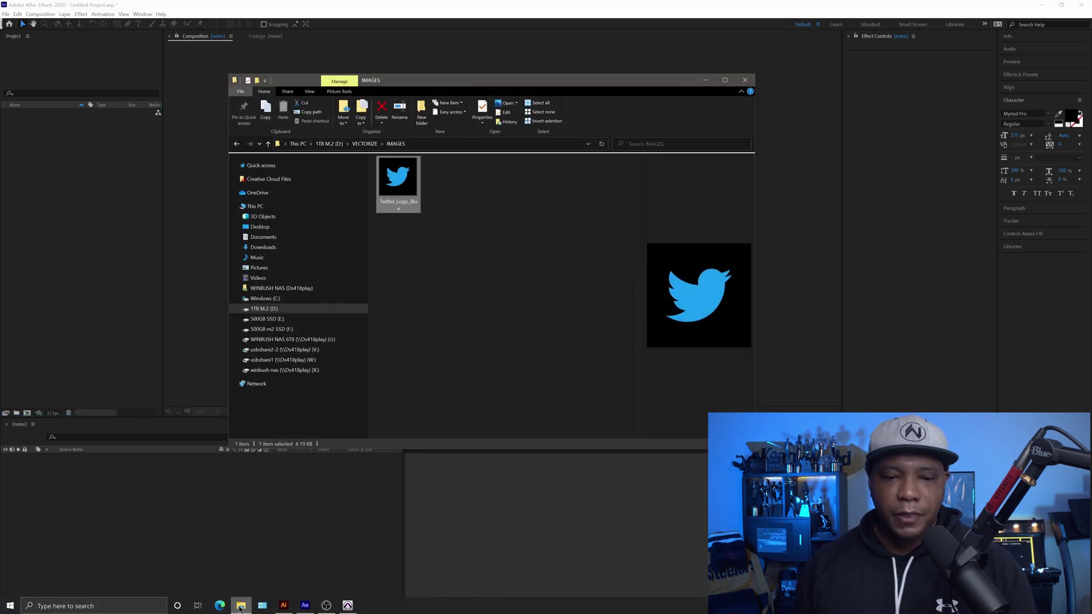
{"action": "right_click", "coordinate": [393, 187]}
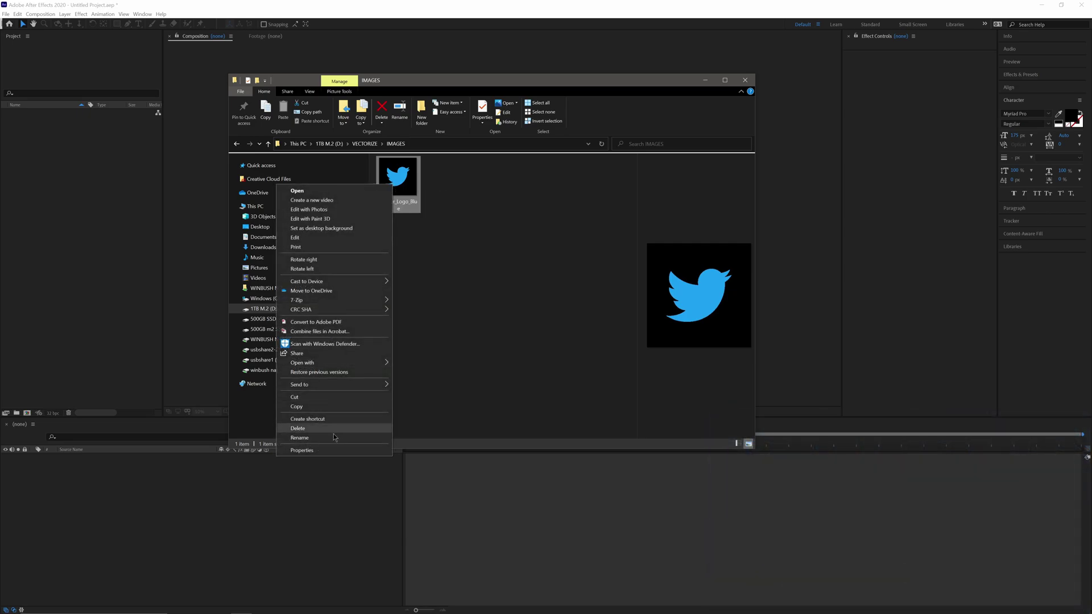
{"action": "left_click", "coordinate": [333, 450]}
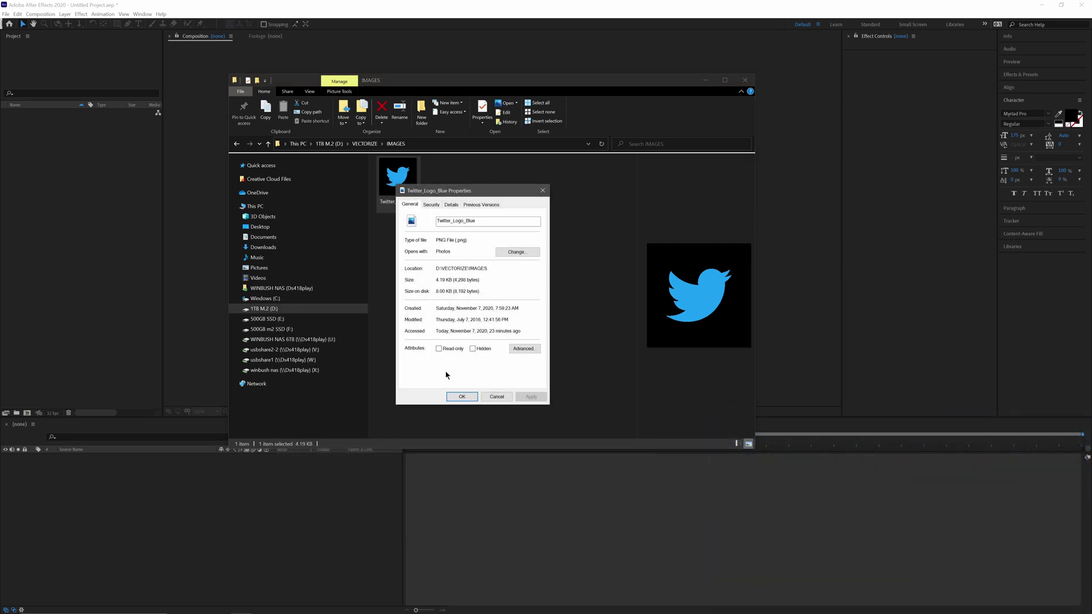
{"action": "left_click", "coordinate": [496, 397]}
{"action": "left_click_drag", "start_coordinate": [398, 178], "coordinate": [122, 236]}
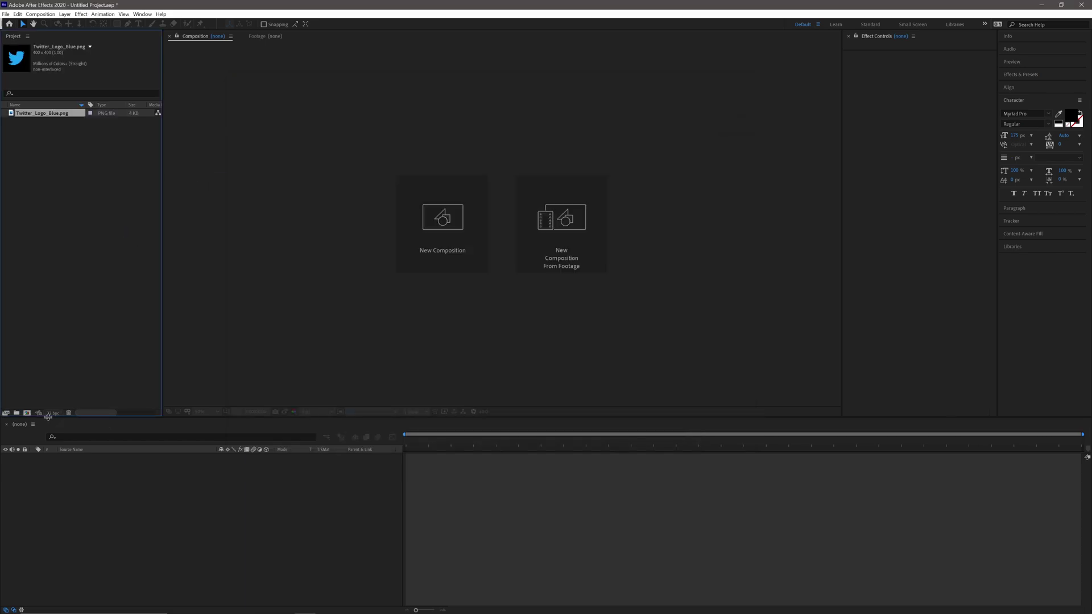
Create Comp 1 with the HDTV 1080 defaults and add Twitter_Logo_Blue.png as its first layer
{"action": "left_click", "coordinate": [27, 414]}
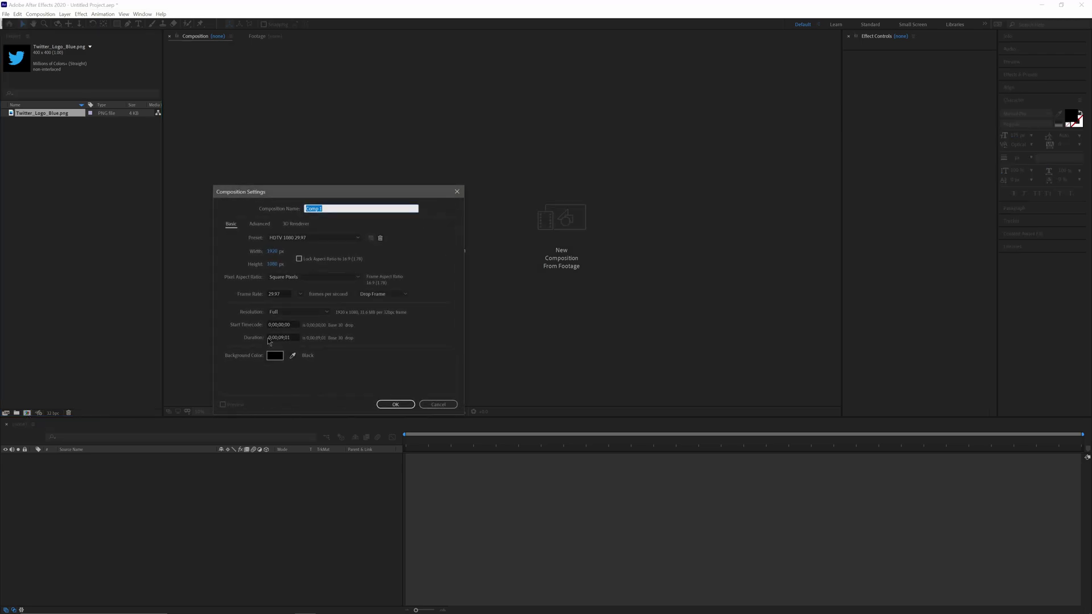
{"action": "left_click_drag", "start_coordinate": [336, 197], "coordinate": [458, 172]}
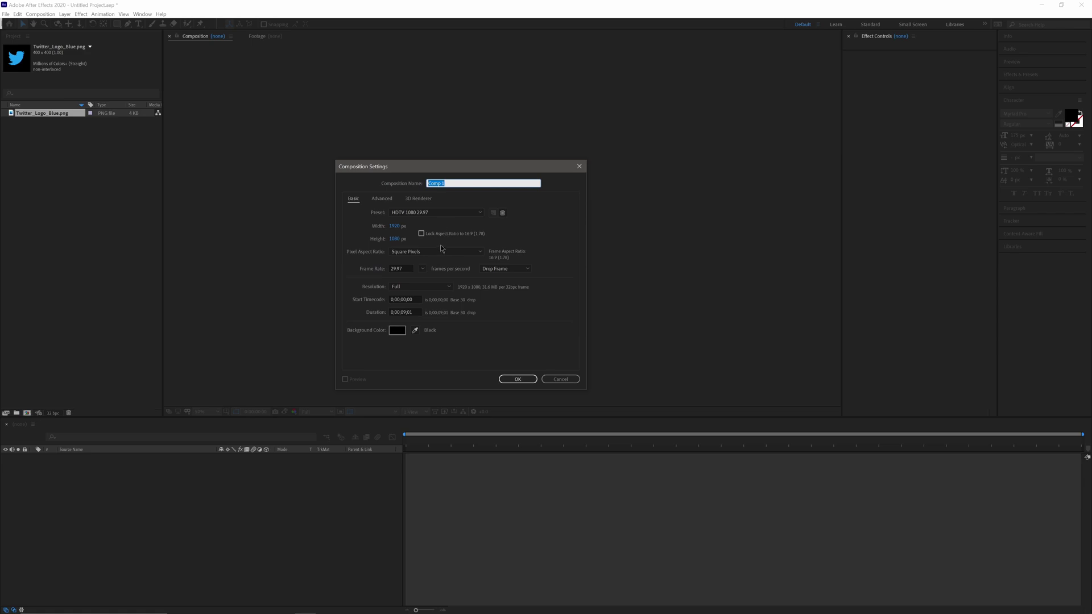
{"action": "left_click", "coordinate": [517, 379]}
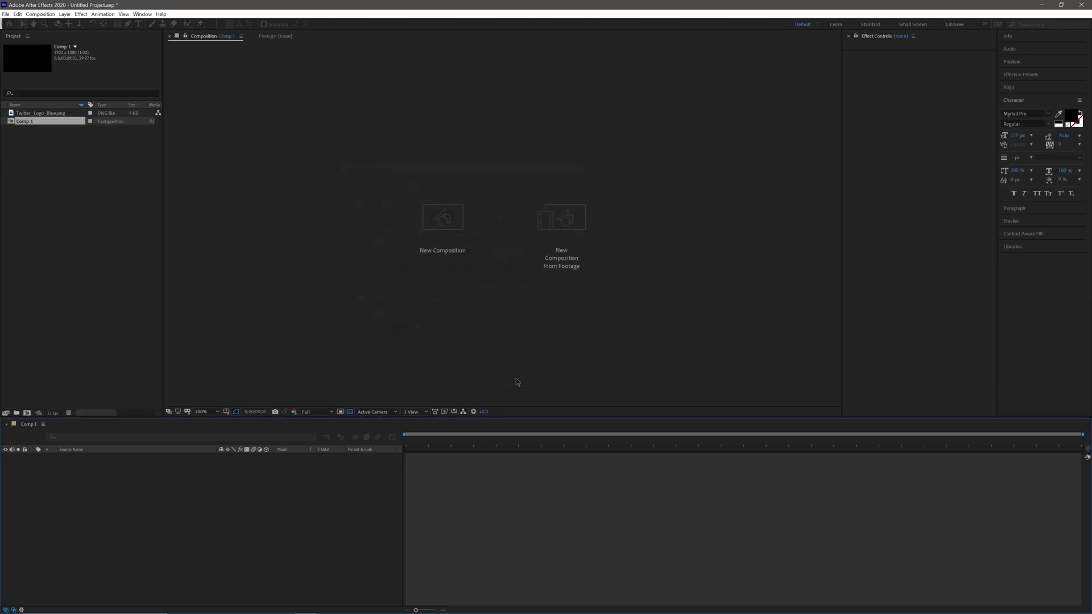
{"action": "left_click", "coordinate": [55, 115]}
{"action": "left_click_drag", "start_coordinate": [55, 116], "coordinate": [163, 495]}
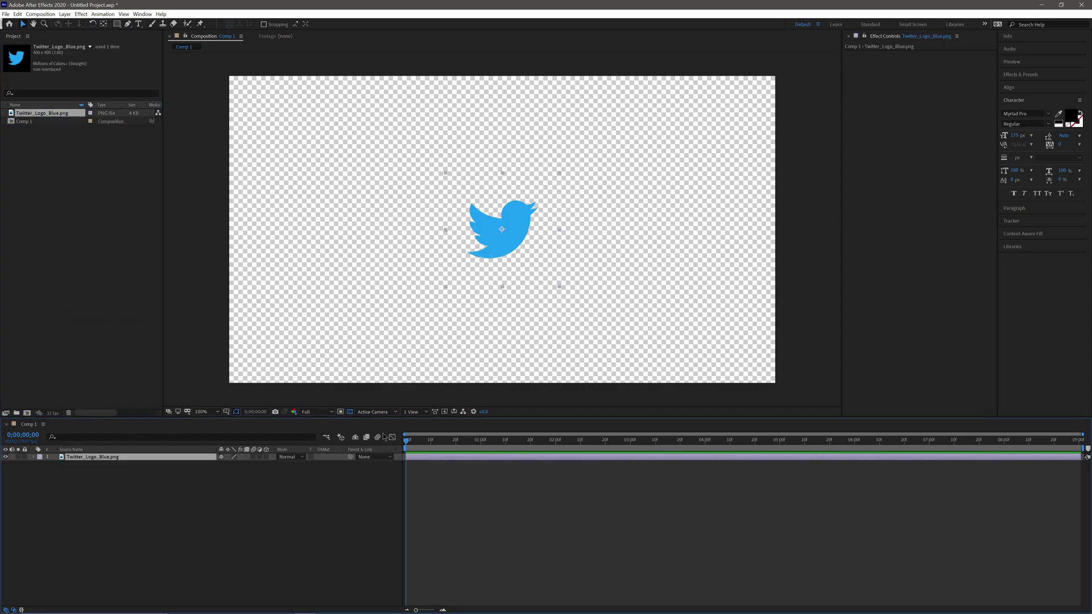
Add a new solid, Orange Solid 1, and move it beneath the Twitter logo layer
{"action": "right_click", "coordinate": [254, 493]}
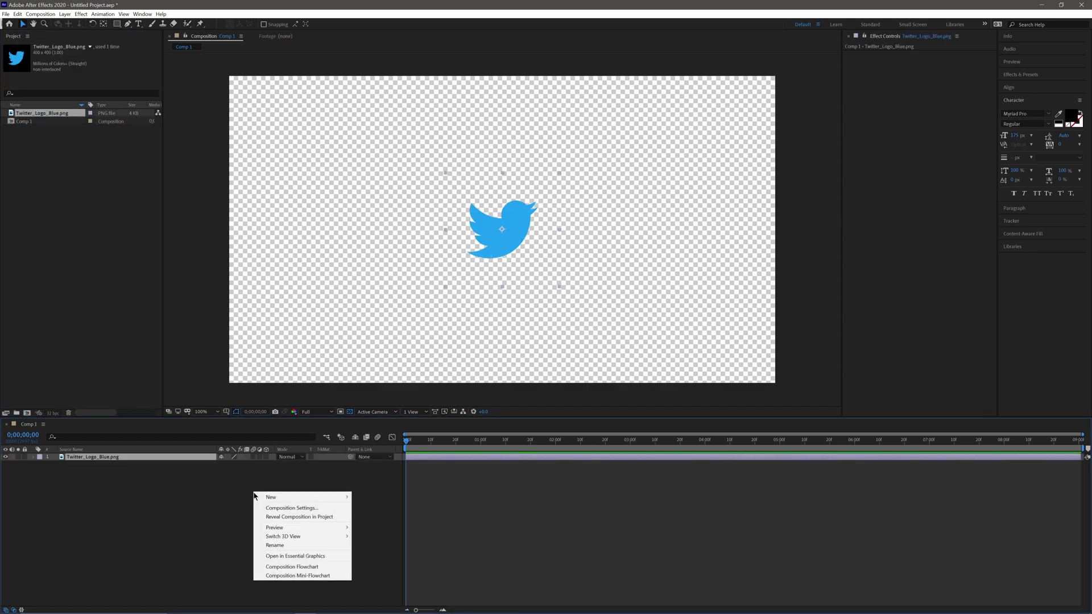
{"action": "mouse_move", "coordinate": [318, 500]}
{"action": "left_click", "coordinate": [395, 517]}
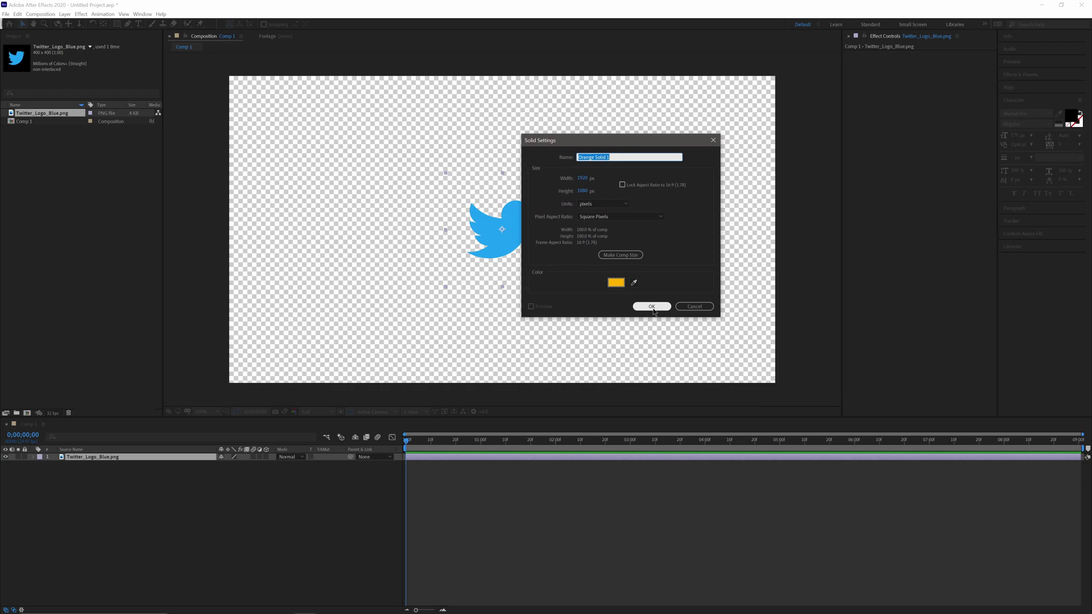
{"action": "left_click", "coordinate": [651, 307]}
{"action": "mouse_move", "coordinate": [102, 459]}
{"action": "left_mouse_down"}
{"action": "mouse_move", "coordinate": [102, 481]}
{"action": "mouse_move", "coordinate": [99, 468]}
{"action": "left_mouse_up"}
{"action": "left_click", "coordinate": [111, 459]}
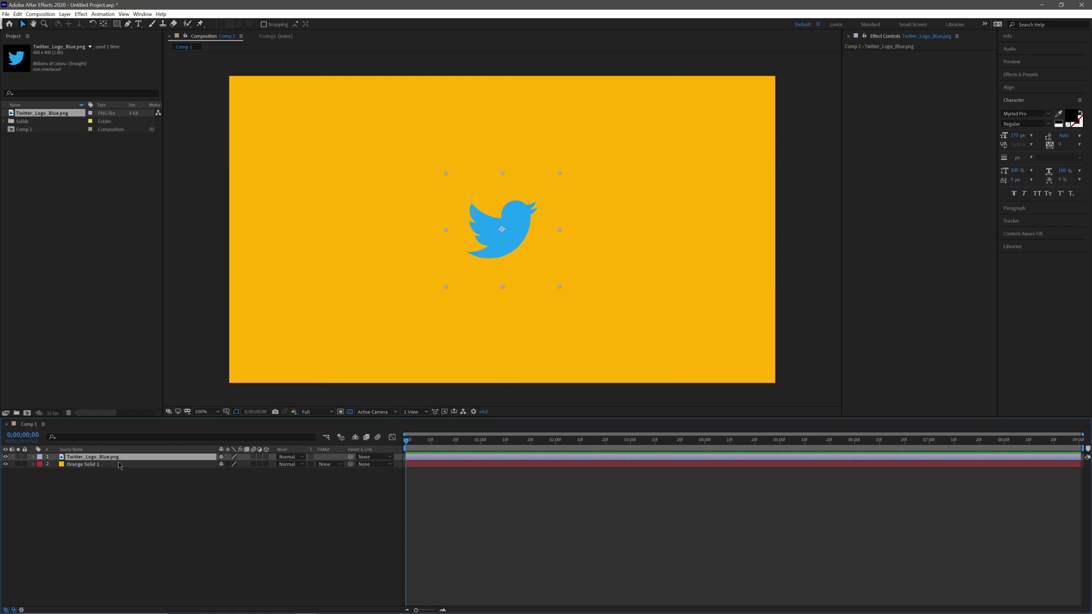
Scrub the logo layer's Scale through 462%, 543% and 989%, settling at 797%
{"action": "key", "text": "s"}
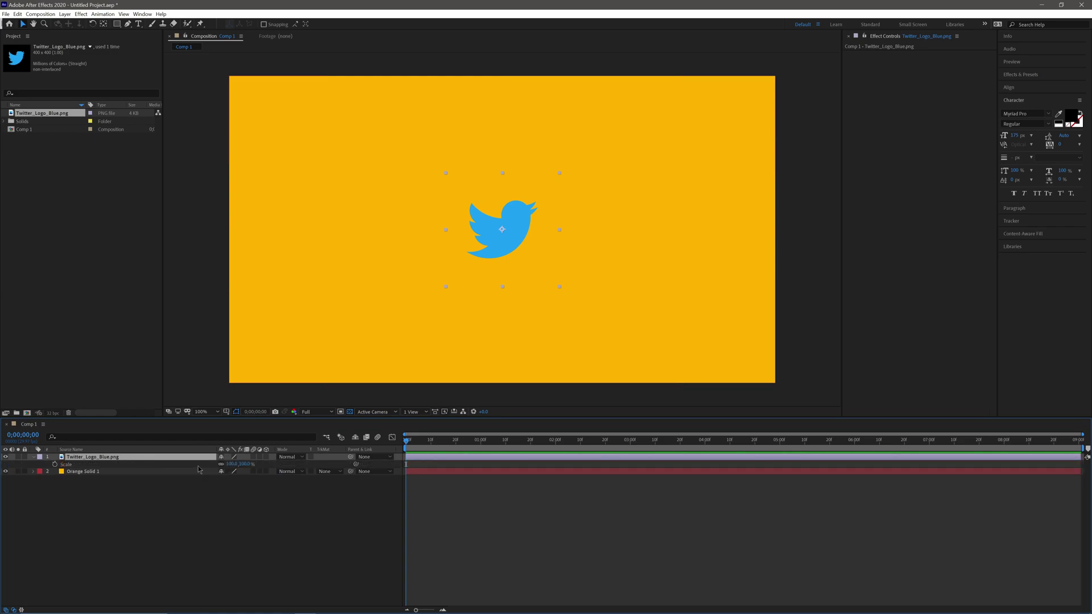
{"action": "left_click_drag", "start_coordinate": [232, 466], "coordinate": [460, 466]}
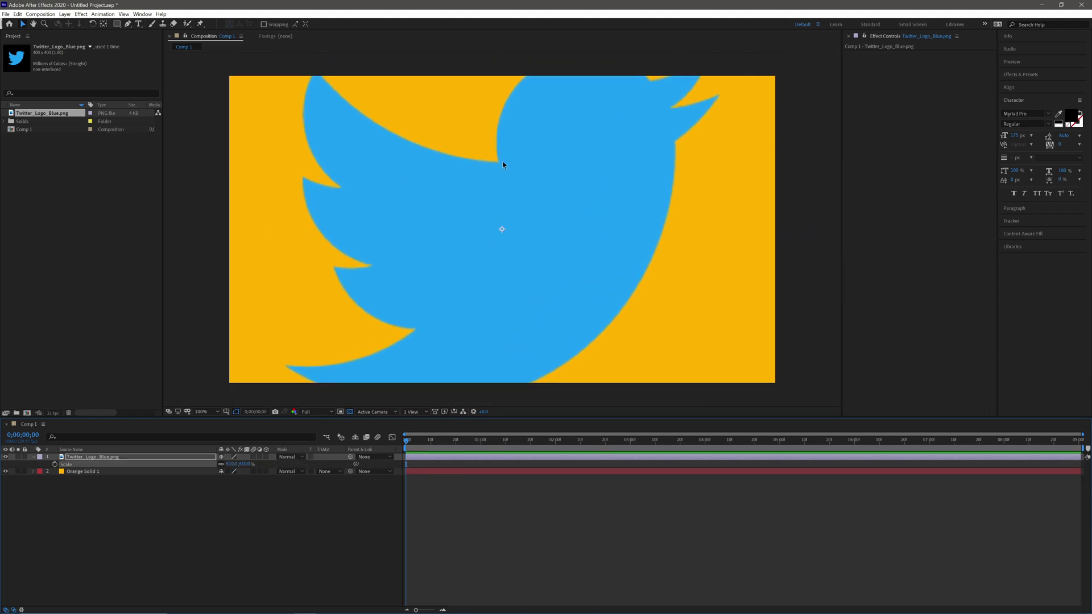
{"action": "left_click_drag", "start_coordinate": [241, 465], "coordinate": [211, 464]}
{"action": "left_click_drag", "start_coordinate": [405, 464], "coordinate": [408, 463]}
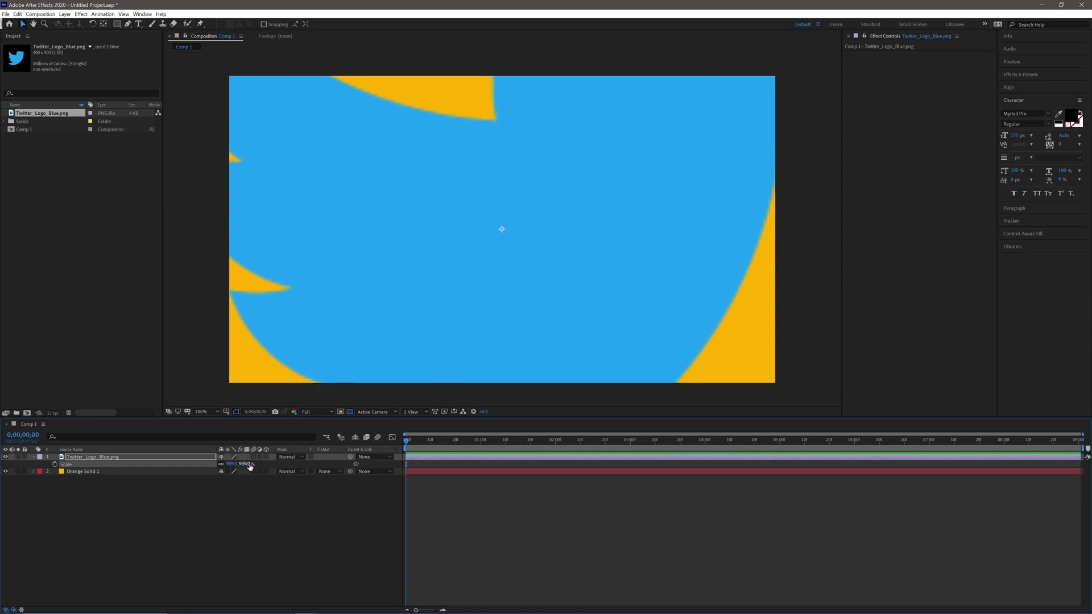
{"action": "left_click_drag", "start_coordinate": [247, 464], "coordinate": [34, 466]}
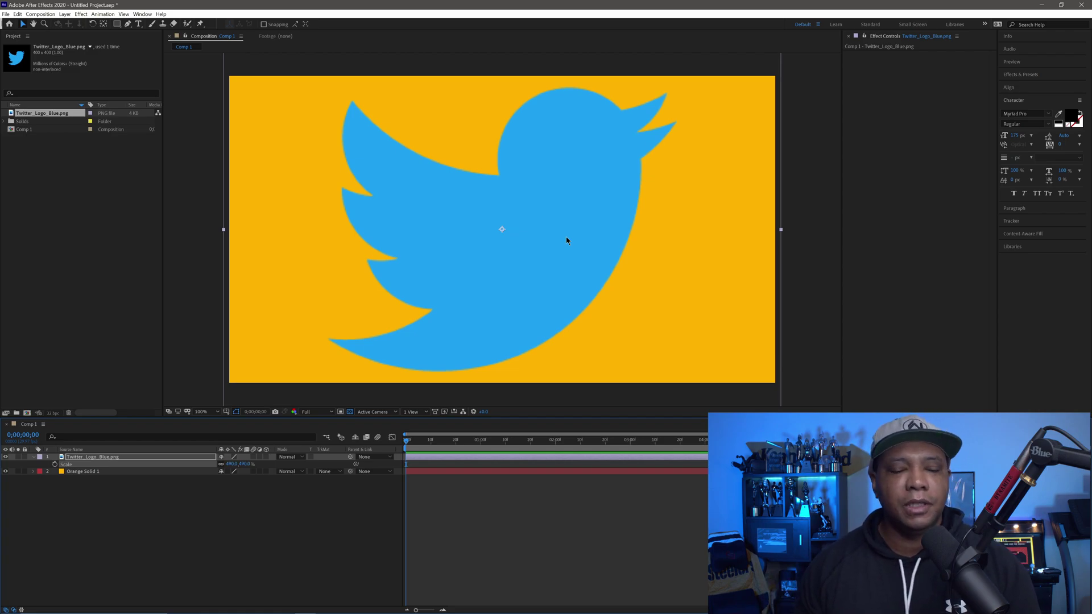
In Illustrator, zoom in to inspect the bird's edges, then select the placed bitmap image
{"action": "left_click", "coordinate": [11, 606]}
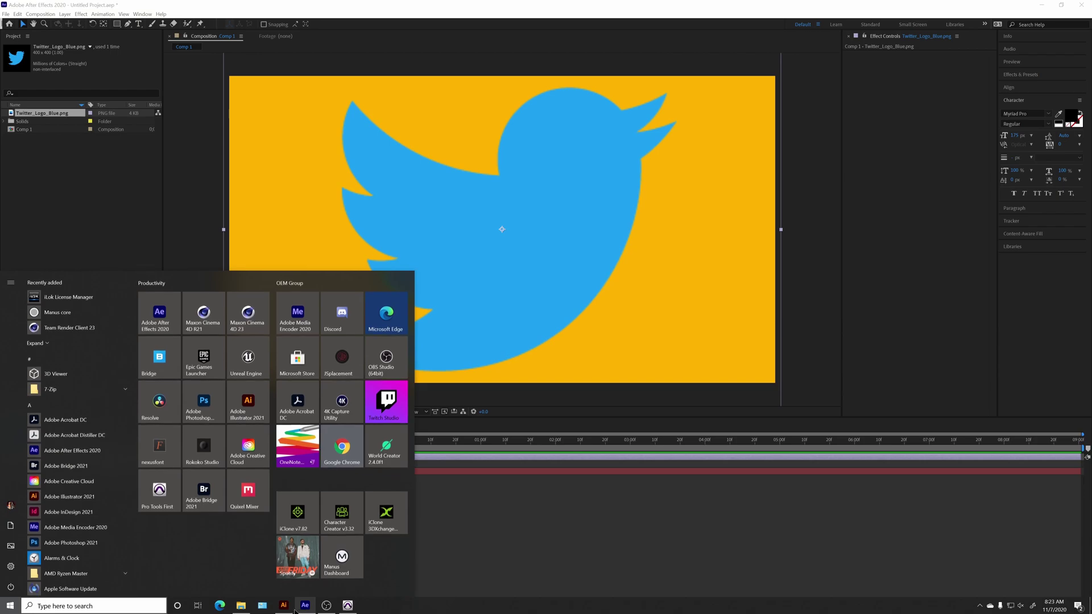
{"action": "left_click", "coordinate": [298, 435]}
{"action": "key", "text": "a"}
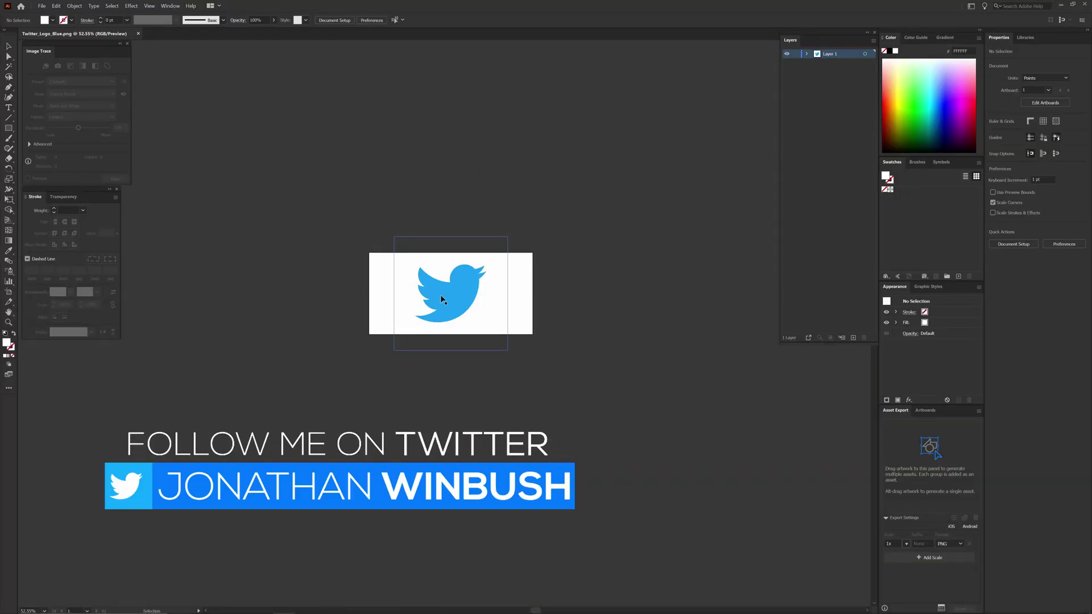
{"action": "key", "text": "ctrl+equal"}
{"action": "scroll", "coordinate": [433, 317], "scroll_direction": "up", "scroll_amount": 1}
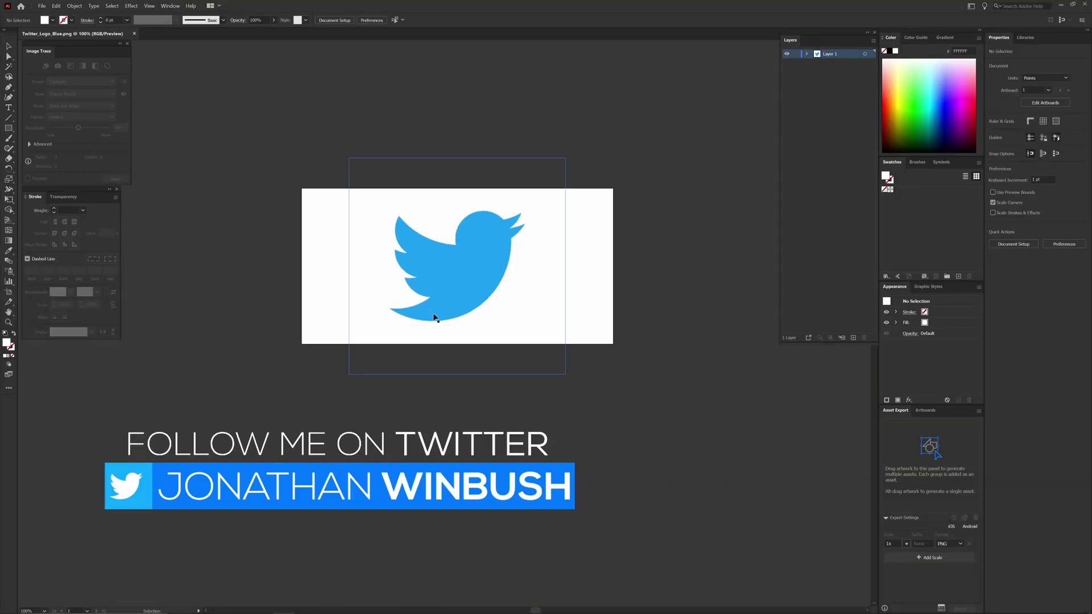
{"action": "scroll", "coordinate": [434, 317], "scroll_direction": "up", "scroll_amount": 2}
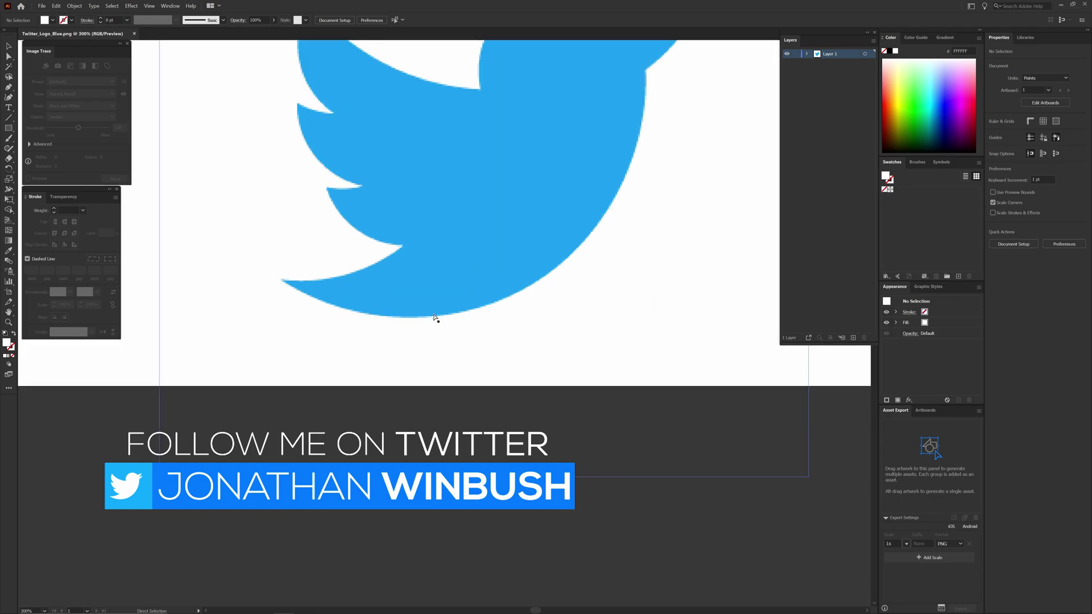
{"action": "scroll", "coordinate": [433, 316], "scroll_direction": "down", "scroll_amount": 2}
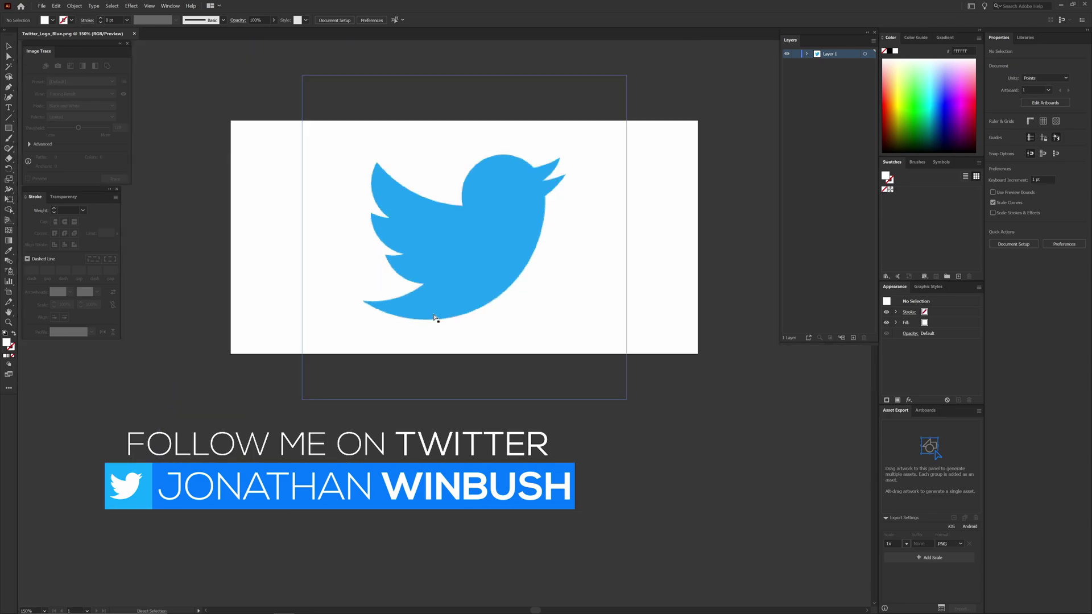
{"action": "scroll", "coordinate": [434, 317], "scroll_direction": "up", "scroll_amount": 1}
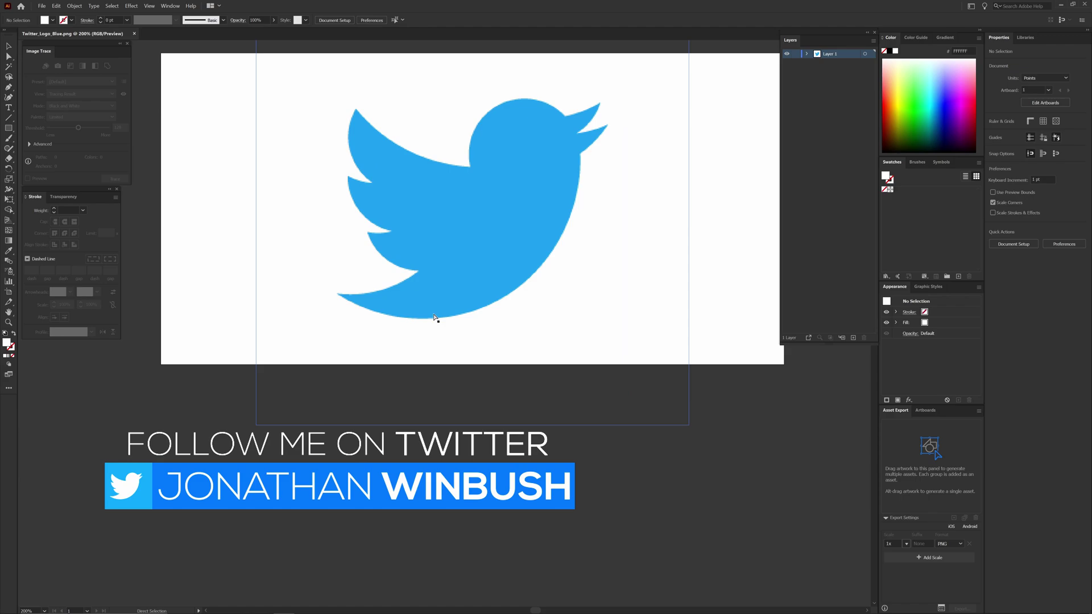
{"action": "scroll", "coordinate": [434, 317], "scroll_direction": "down", "scroll_amount": 1}
{"action": "key", "text": "v"}
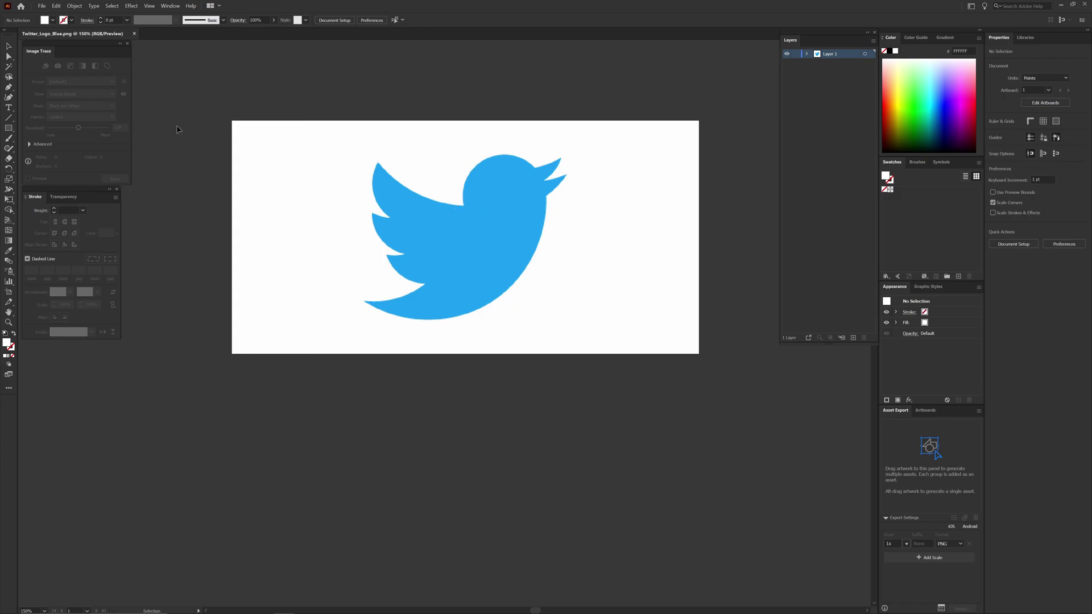
{"action": "left_click", "coordinate": [465, 193]}
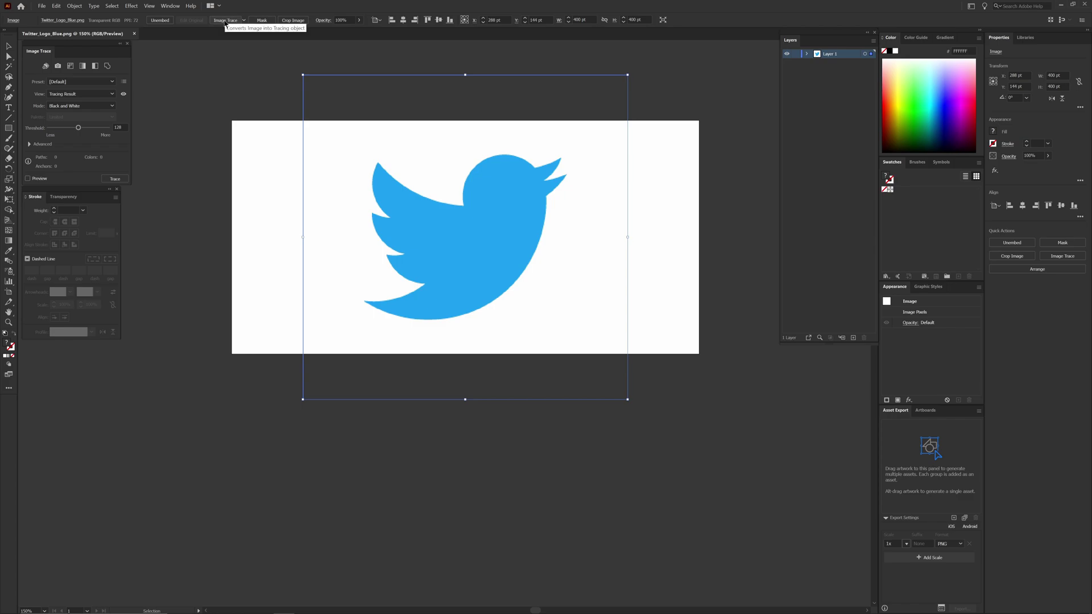
Start an Image Trace on the bird and place the Image Trace panel beside the artwork
{"action": "left_click", "coordinate": [225, 21]}
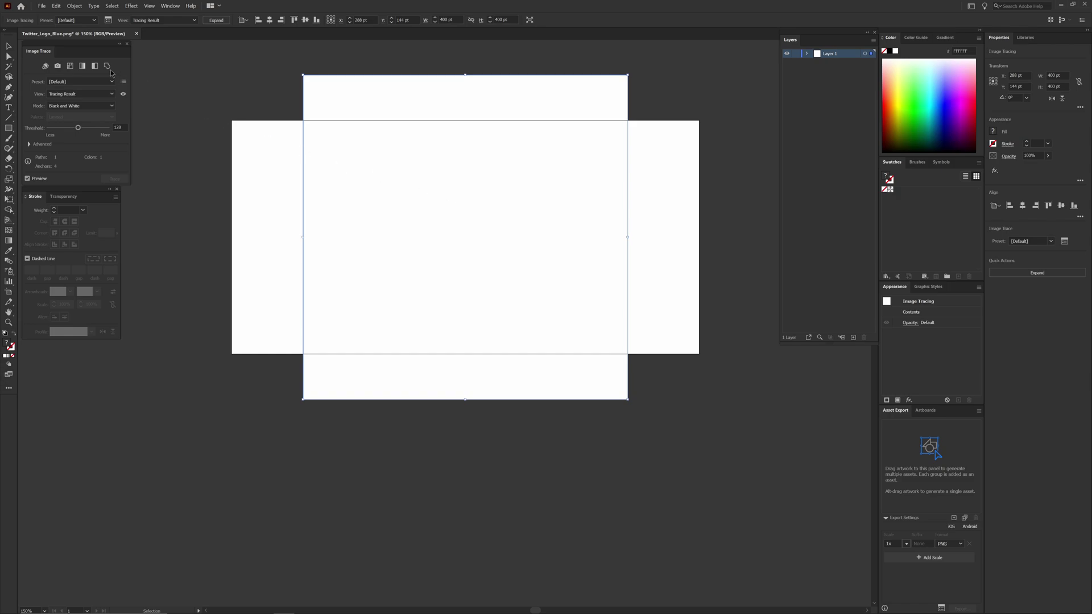
{"action": "left_click_drag", "start_coordinate": [74, 48], "coordinate": [201, 59]}
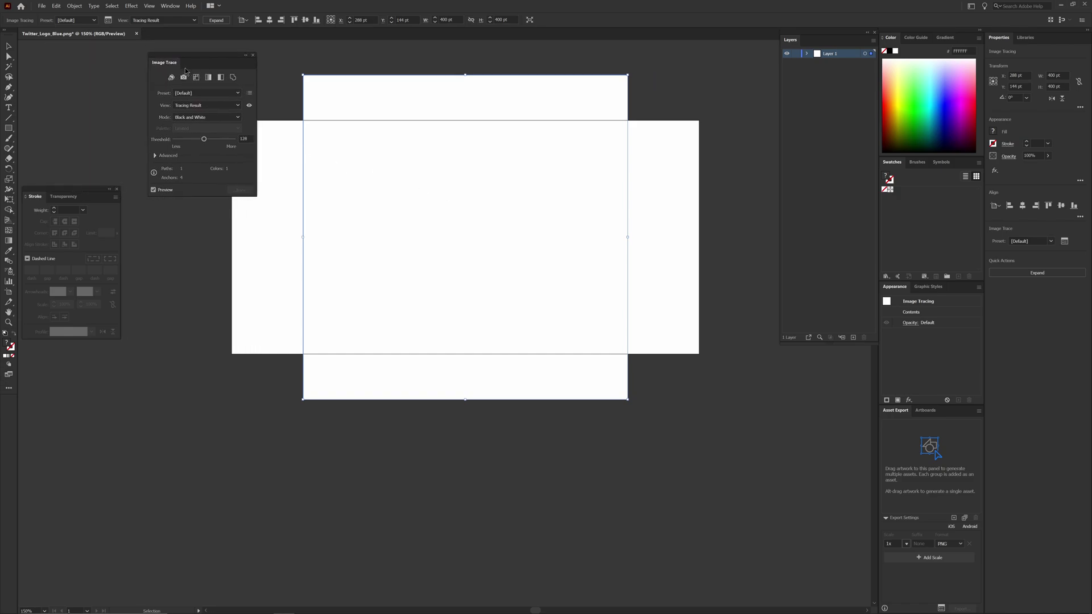
{"action": "left_click", "coordinate": [170, 6]}
{"action": "key", "text": "Escape"}
{"action": "left_click", "coordinate": [168, 6]}
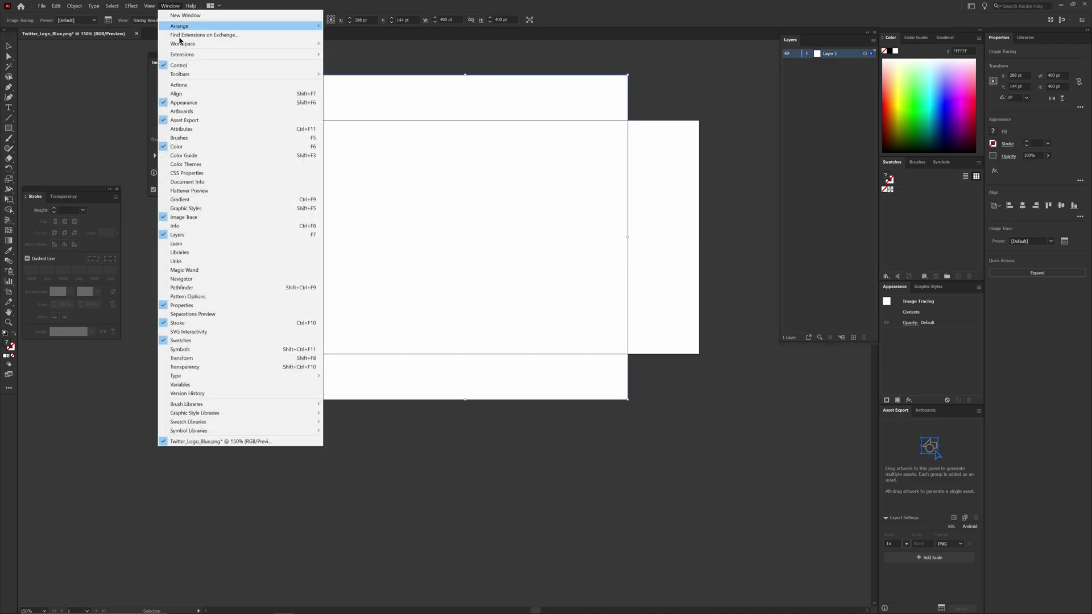
{"action": "left_click", "coordinate": [197, 222]}
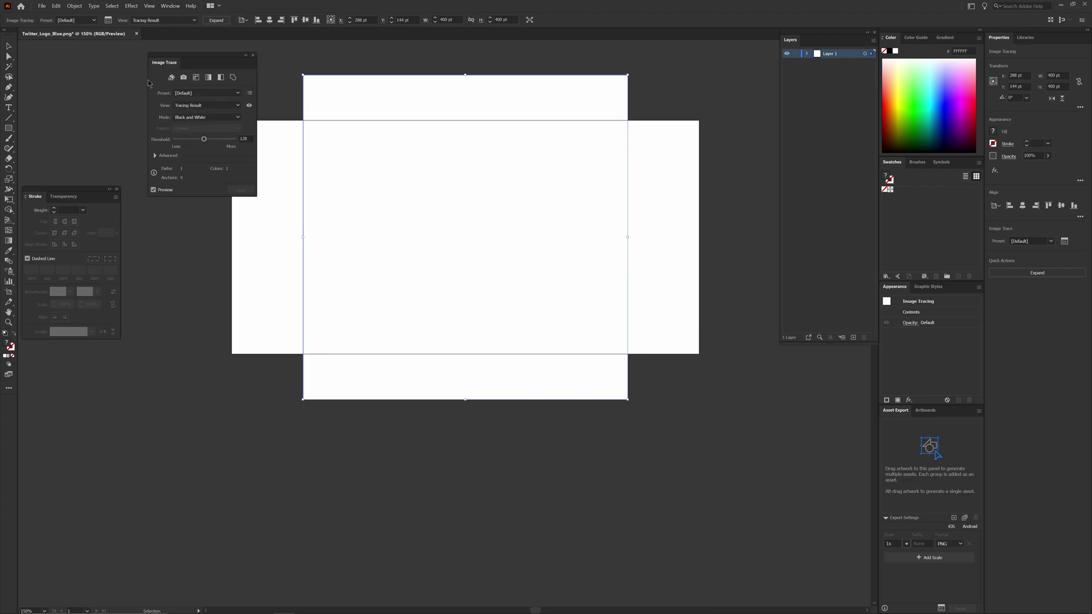
{"action": "mouse_move", "coordinate": [201, 58]}
{"action": "left_mouse_down"}
{"action": "mouse_move", "coordinate": [632, 103]}
{"action": "mouse_move", "coordinate": [686, 75]}
{"action": "left_mouse_up"}
Trace with the 16 Colors preset, then set Paths 75%, Corners 32% and Noise 74 px
{"action": "left_click", "coordinate": [648, 173]}
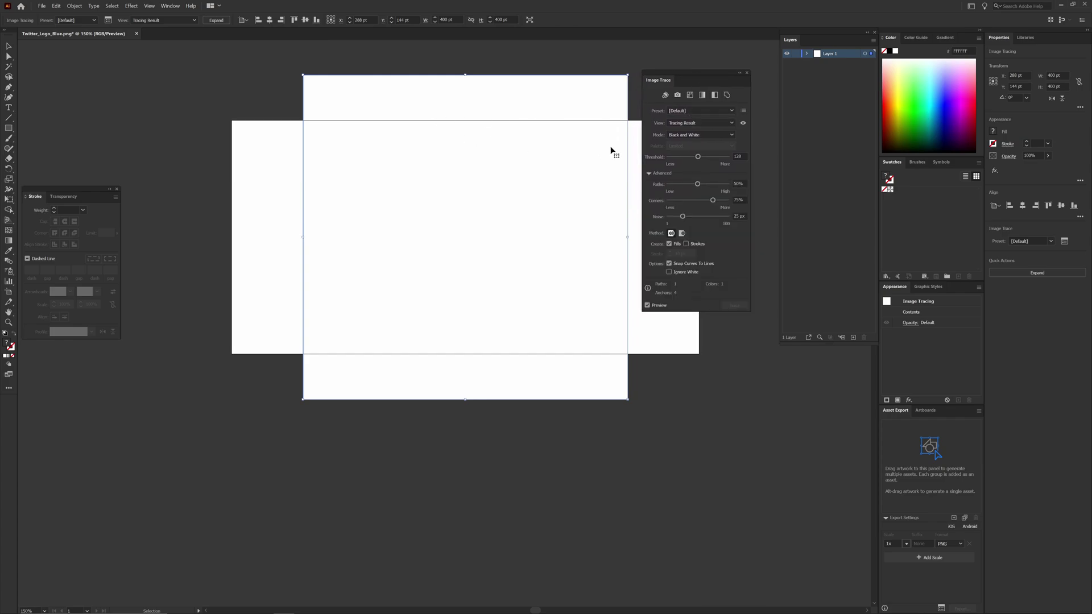
{"action": "left_click", "coordinate": [686, 111]}
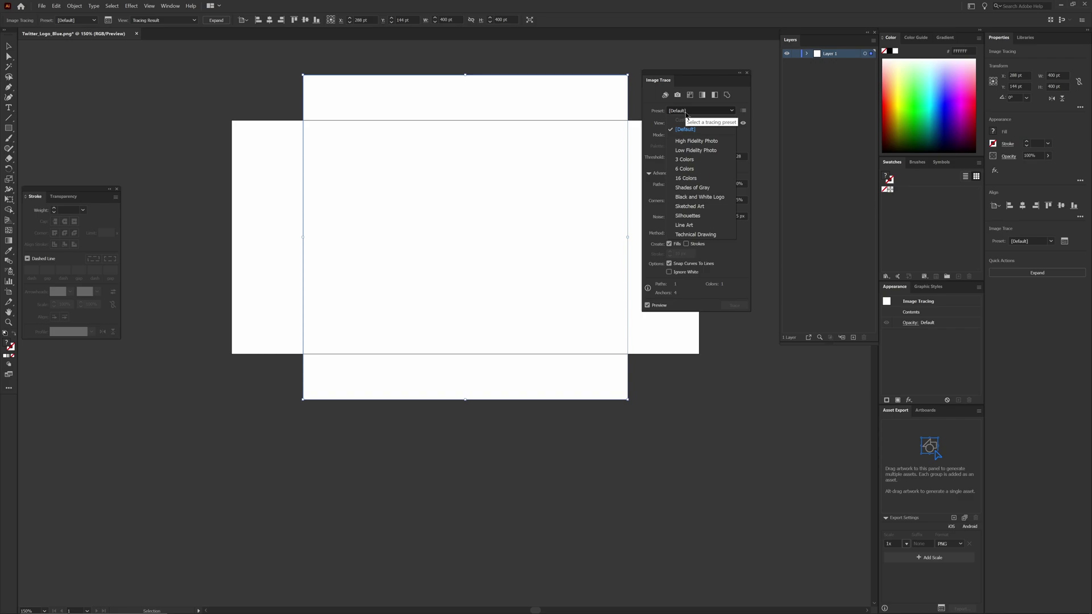
{"action": "left_click", "coordinate": [685, 178]}
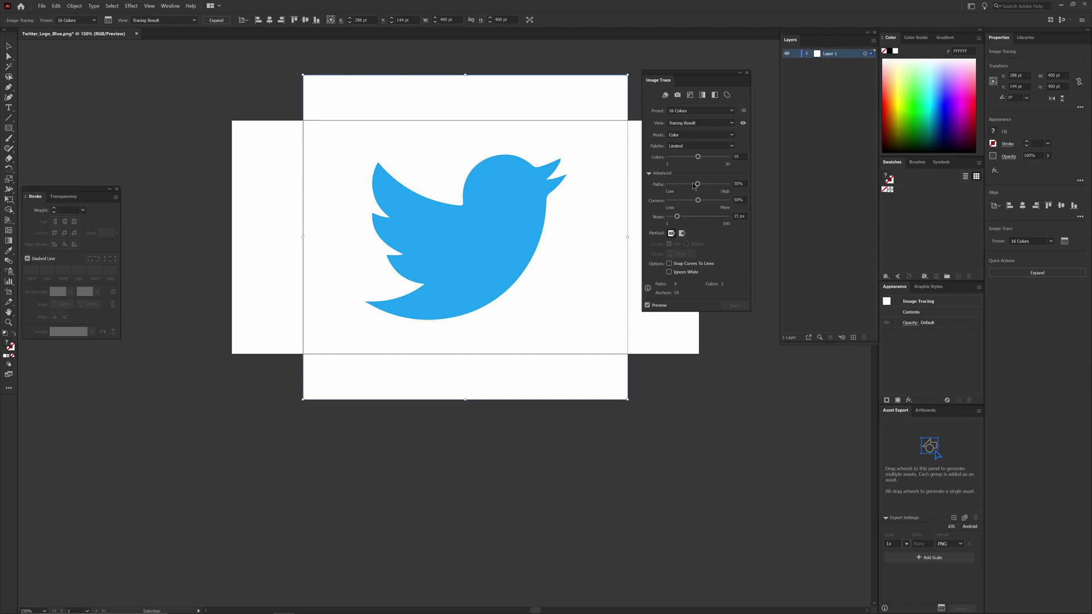
{"action": "left_click_drag", "start_coordinate": [698, 184], "coordinate": [724, 185]}
{"action": "mouse_move", "coordinate": [698, 203]}
{"action": "left_mouse_down"}
{"action": "mouse_move", "coordinate": [684, 204]}
{"action": "mouse_move", "coordinate": [720, 203]}
{"action": "mouse_move", "coordinate": [672, 216]}
{"action": "mouse_move", "coordinate": [727, 217]}
{"action": "left_mouse_up"}
{"action": "left_click_drag", "start_coordinate": [728, 217], "coordinate": [712, 216]}
Move the traced bird below the artboard to compare, then undo the move
{"action": "mouse_move", "coordinate": [545, 109]}
{"action": "left_mouse_down"}
{"action": "mouse_move", "coordinate": [378, 129]}
{"action": "mouse_move", "coordinate": [569, 398]}
{"action": "mouse_move", "coordinate": [555, 402]}
{"action": "left_mouse_up"}
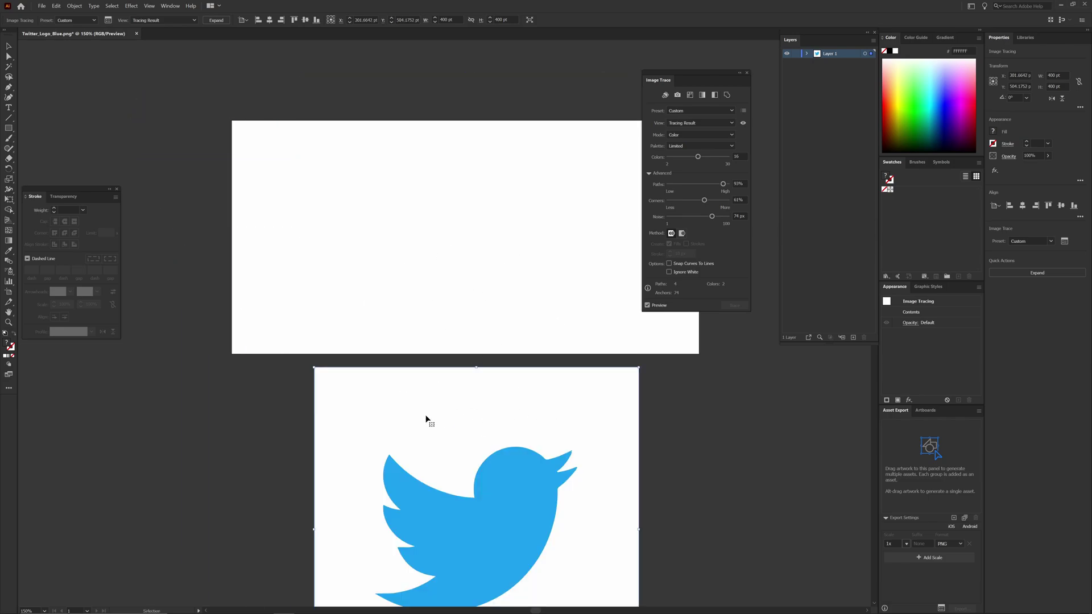
{"action": "key", "text": "a"}
{"action": "key", "text": "ctrl+z"}
{"action": "key", "text": "v"}
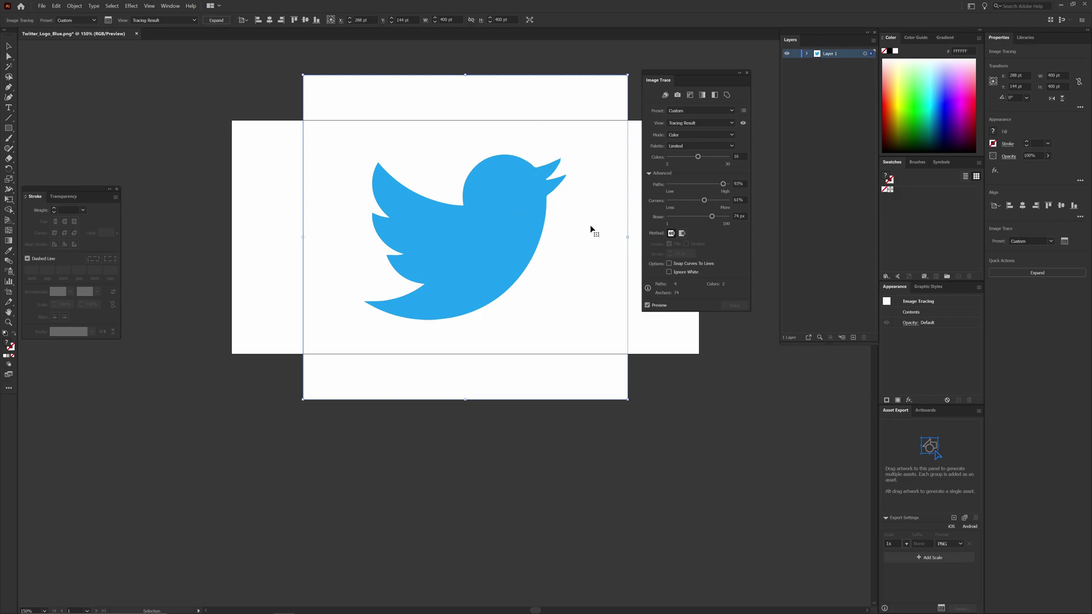
Enable Ignore White, drag the trace to confirm transparency, then undo the move
{"action": "left_click", "coordinate": [669, 272]}
{"action": "left_click_drag", "start_coordinate": [493, 252], "coordinate": [451, 142]}
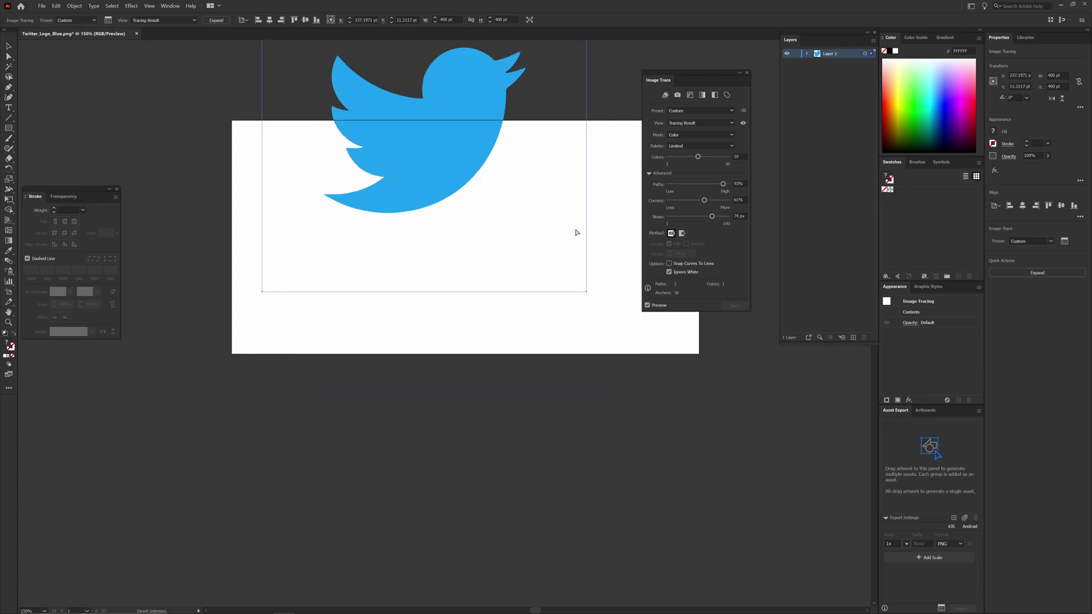
{"action": "key", "text": "ctrl+z"}
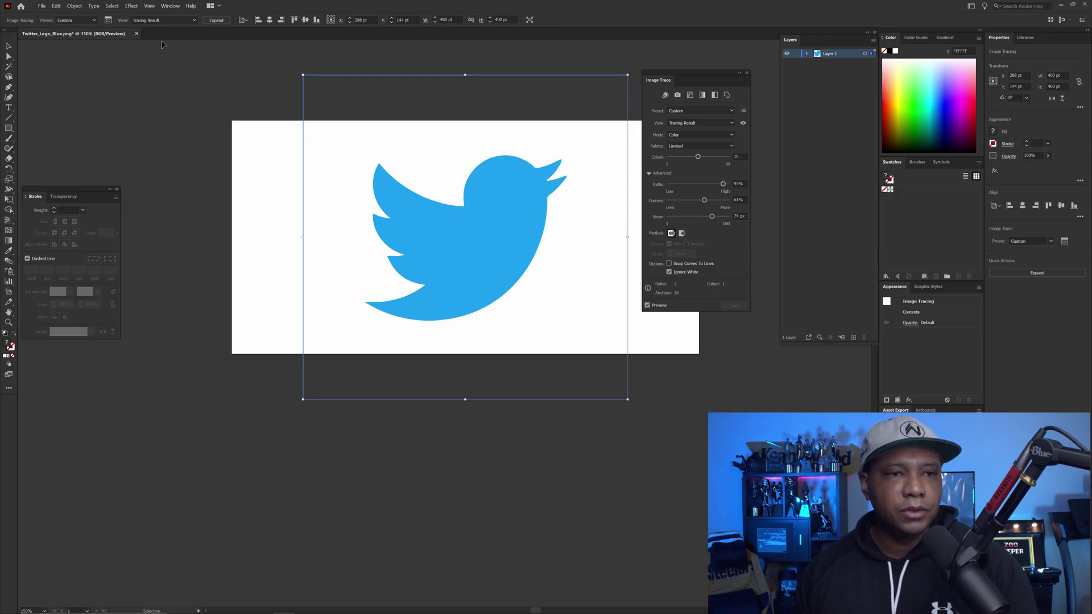
Expand the trace into paths and inspect its anchor points with Direct Selection
{"action": "left_click", "coordinate": [220, 24]}
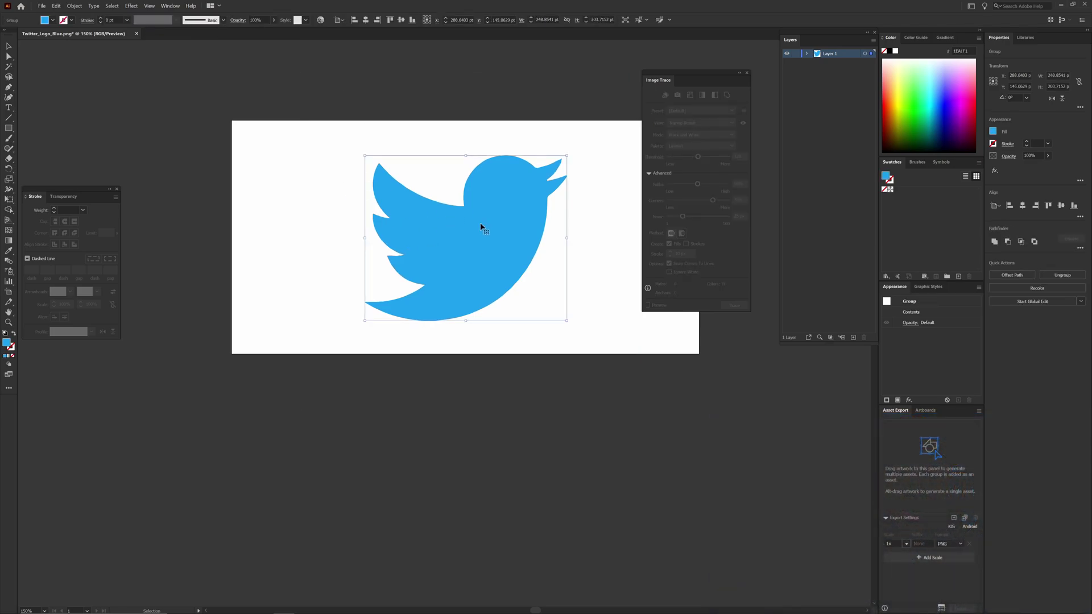
{"action": "left_click", "coordinate": [8, 56]}
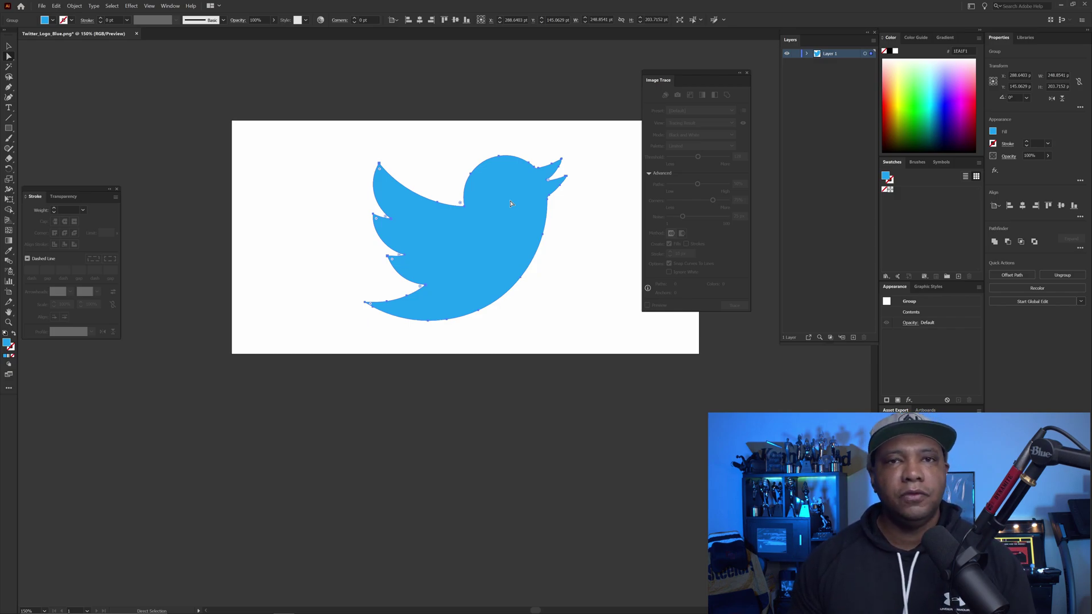
{"action": "left_click_drag", "start_coordinate": [506, 114], "coordinate": [458, 113]}
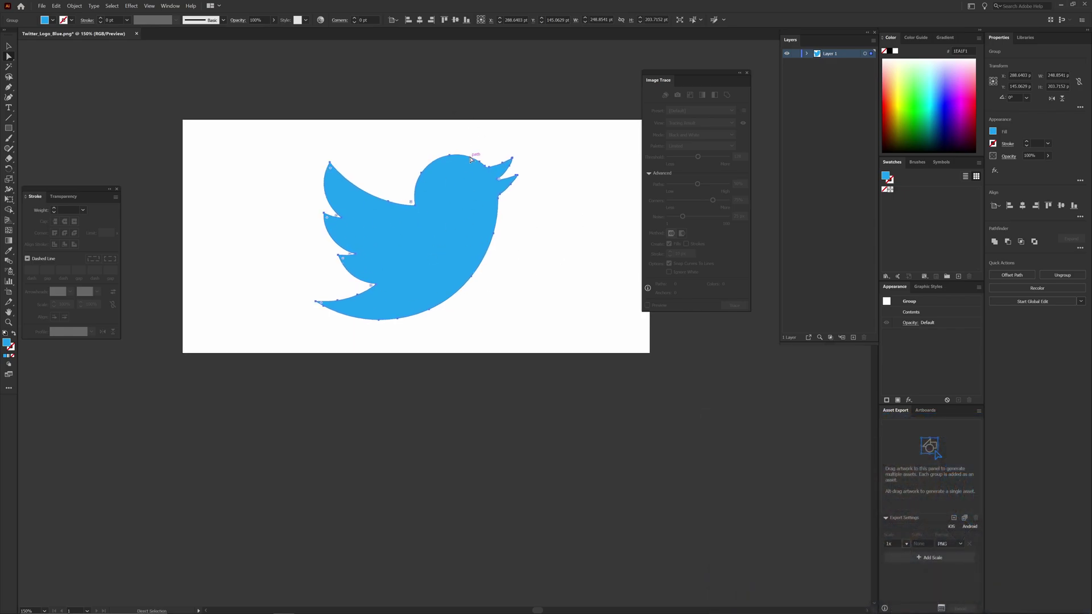
Fit the artboard to the artwork bounds via Object > Artboards, then deselect the bird
{"action": "left_click", "coordinate": [6, 47]}
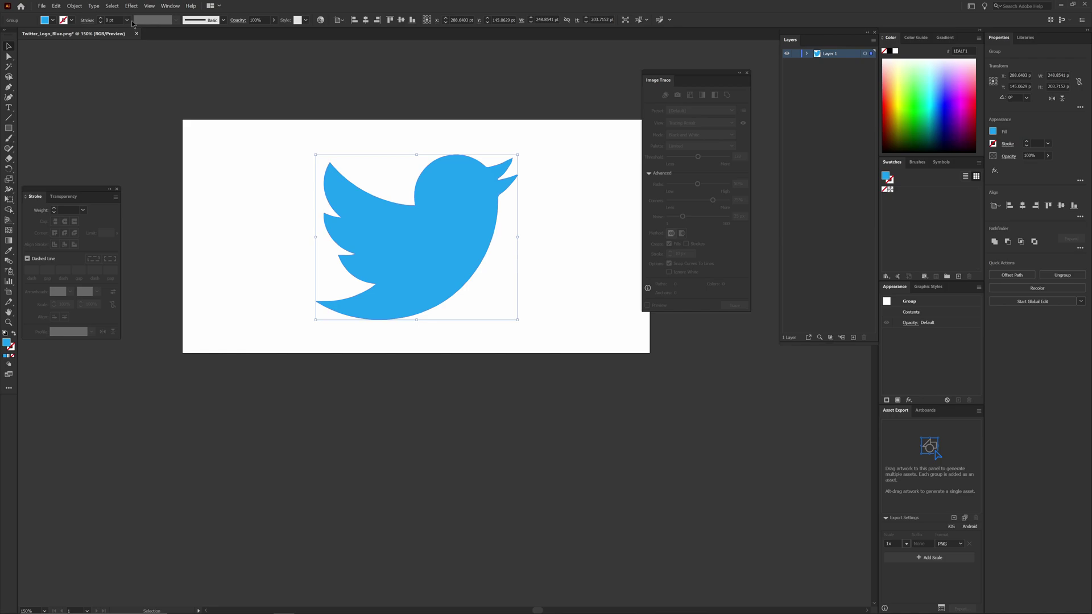
{"action": "left_click", "coordinate": [74, 6]}
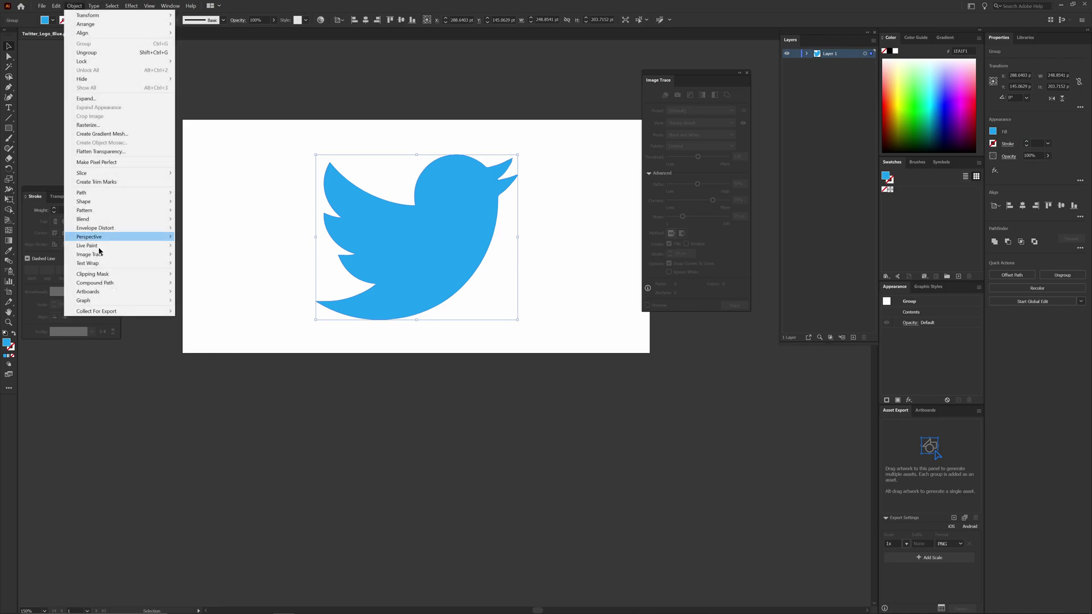
{"action": "mouse_move", "coordinate": [107, 295]}
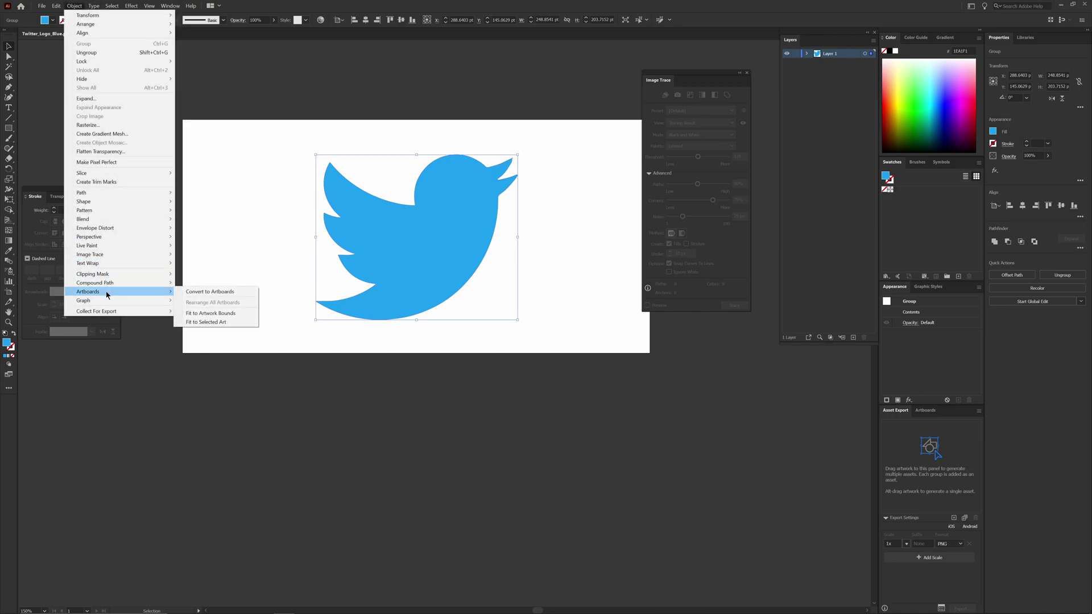
{"action": "left_click", "coordinate": [204, 314]}
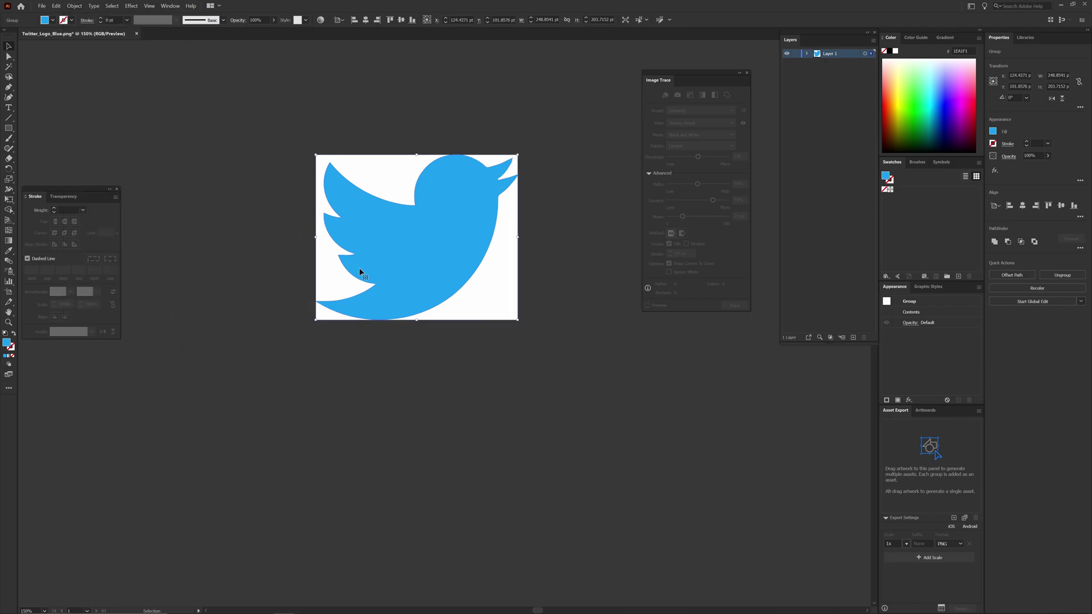
{"action": "left_click", "coordinate": [562, 272]}
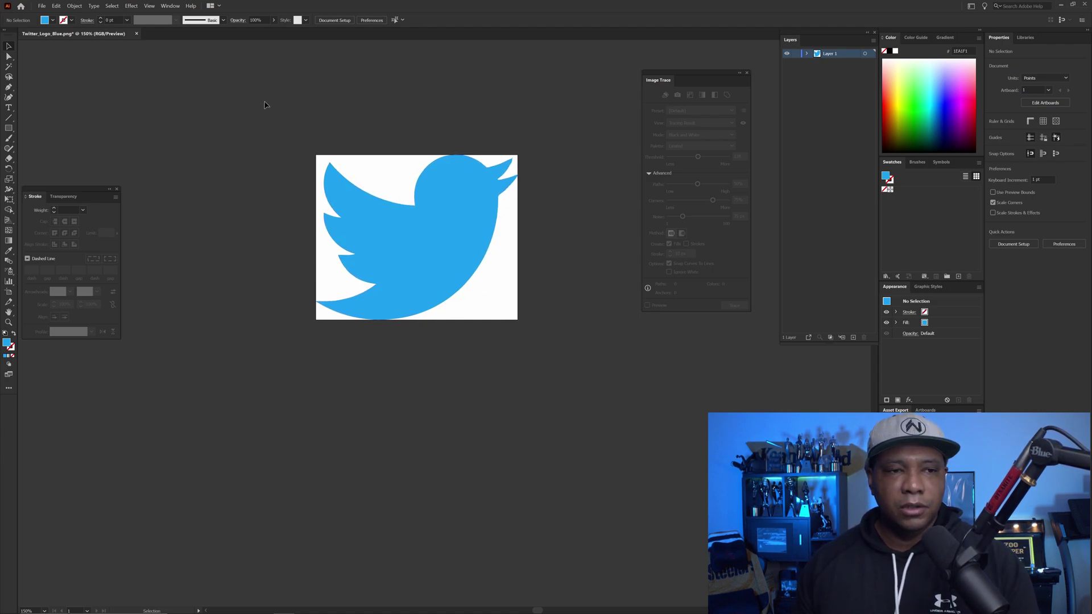
Begin Save As and navigate to the VECTORIZE folder on the D: drive
{"action": "left_click", "coordinate": [41, 7]}
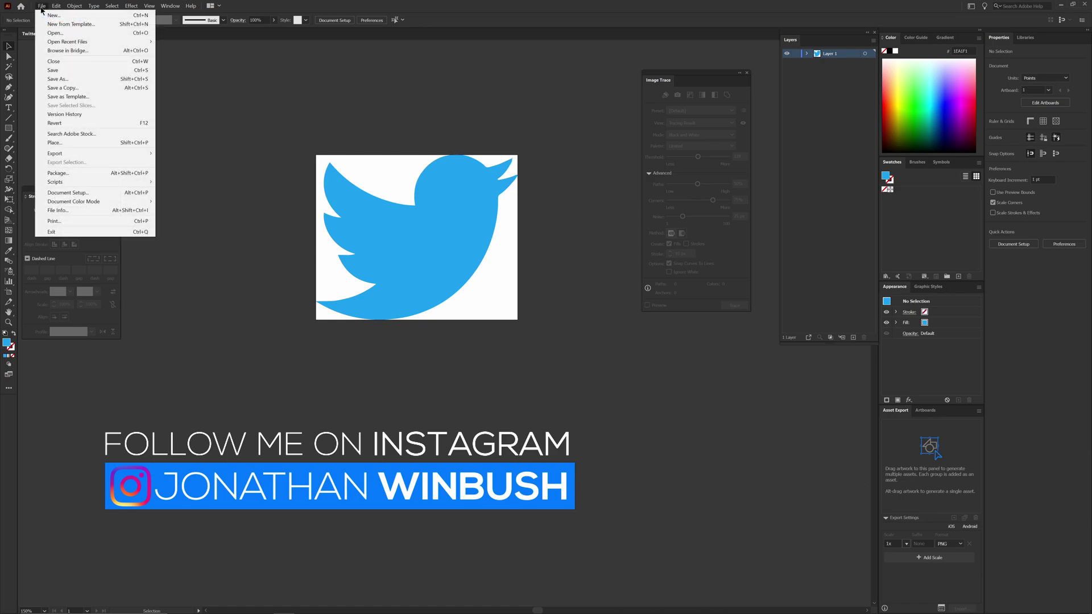
{"action": "left_click", "coordinate": [57, 80]}
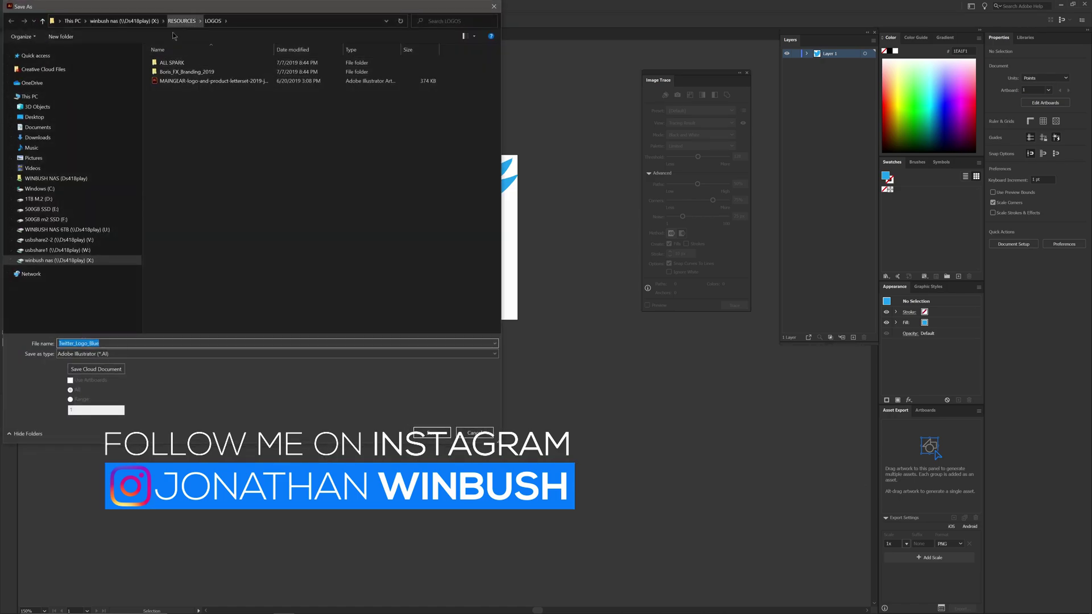
{"action": "left_click", "coordinate": [59, 210]}
{"action": "left_click", "coordinate": [58, 200]}
{"action": "double_click", "coordinate": [186, 98]}
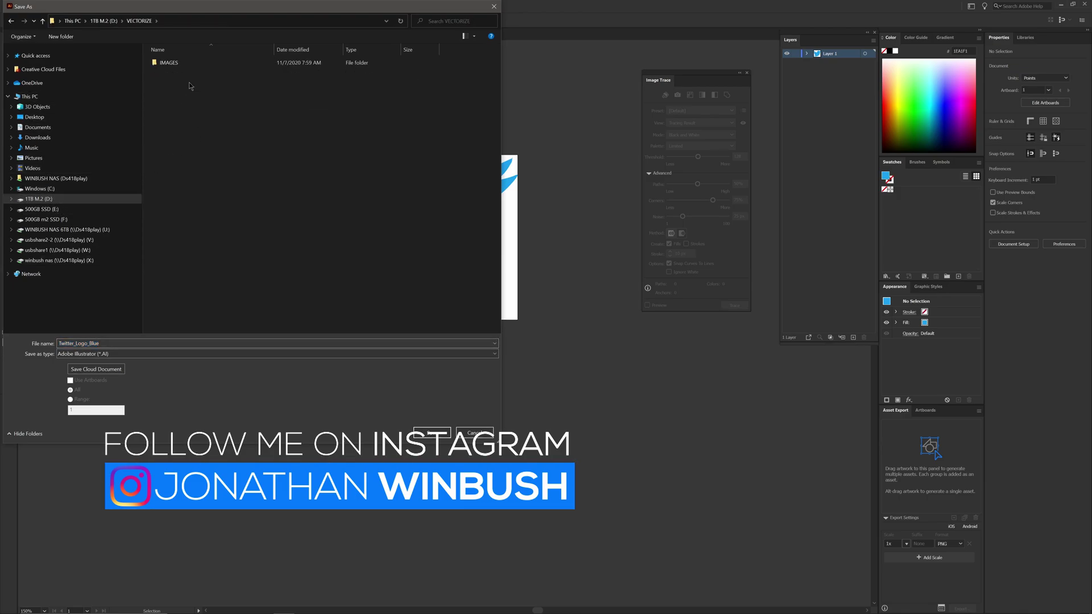
Create an AI folder and save Twitter_Logo_Blue.ai there, accepting the Illustrator options
{"action": "left_click", "coordinate": [61, 36]}
{"action": "type", "text": "AI"}
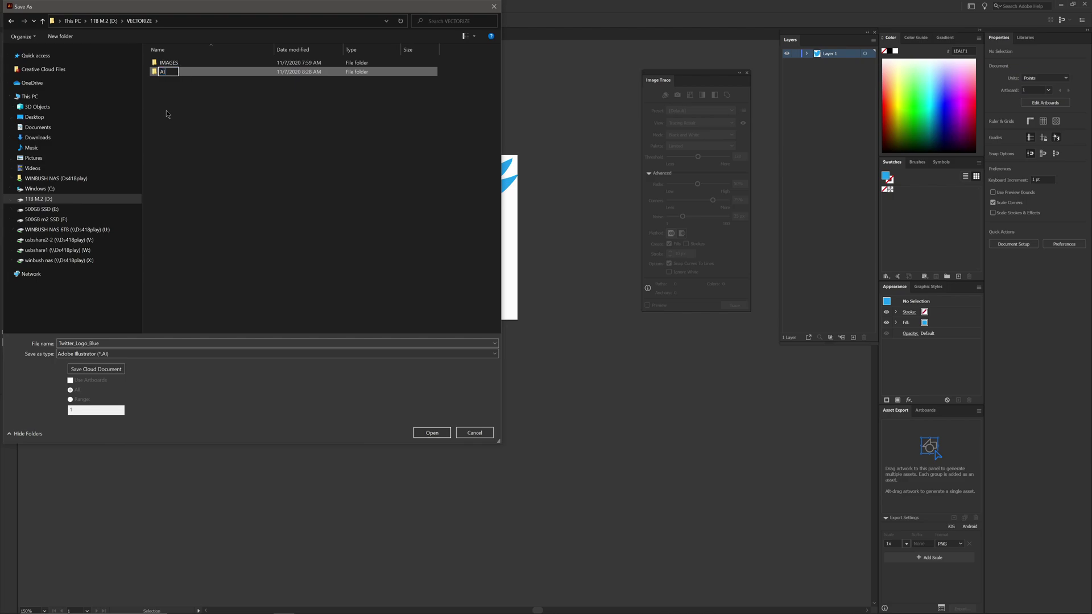
{"action": "key", "text": "Return"}
{"action": "key", "text": "Return"}
{"action": "left_click", "coordinate": [130, 343]}
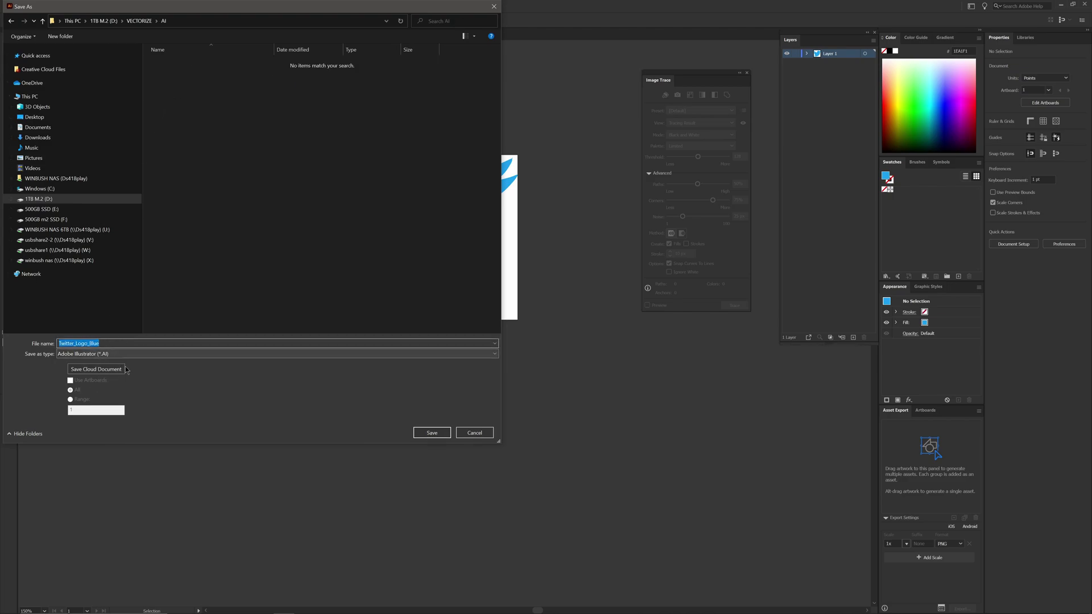
{"action": "left_click", "coordinate": [432, 434]}
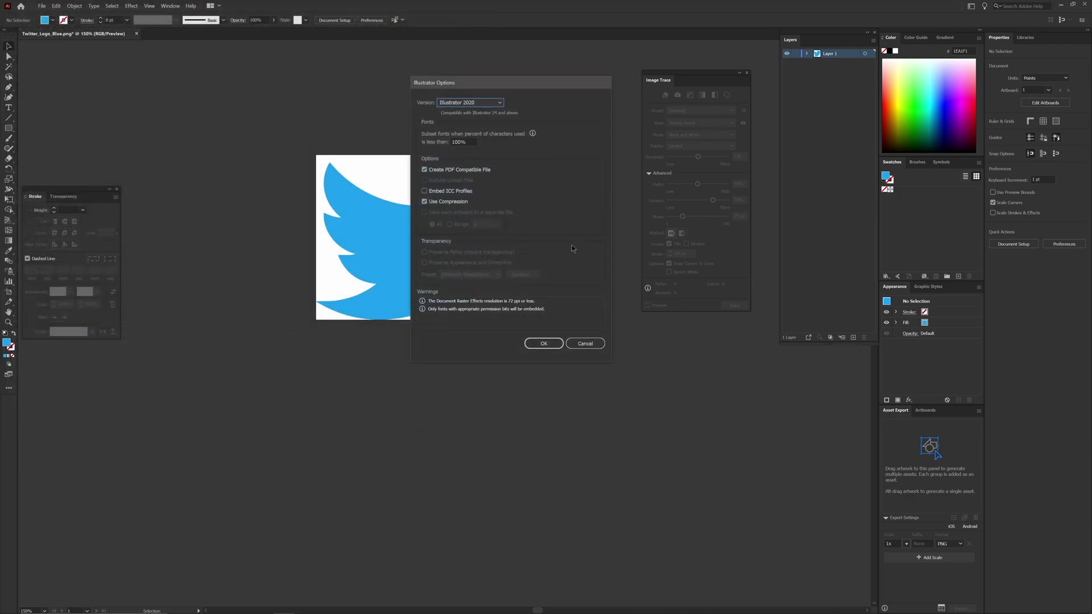
{"action": "left_click", "coordinate": [544, 343]}
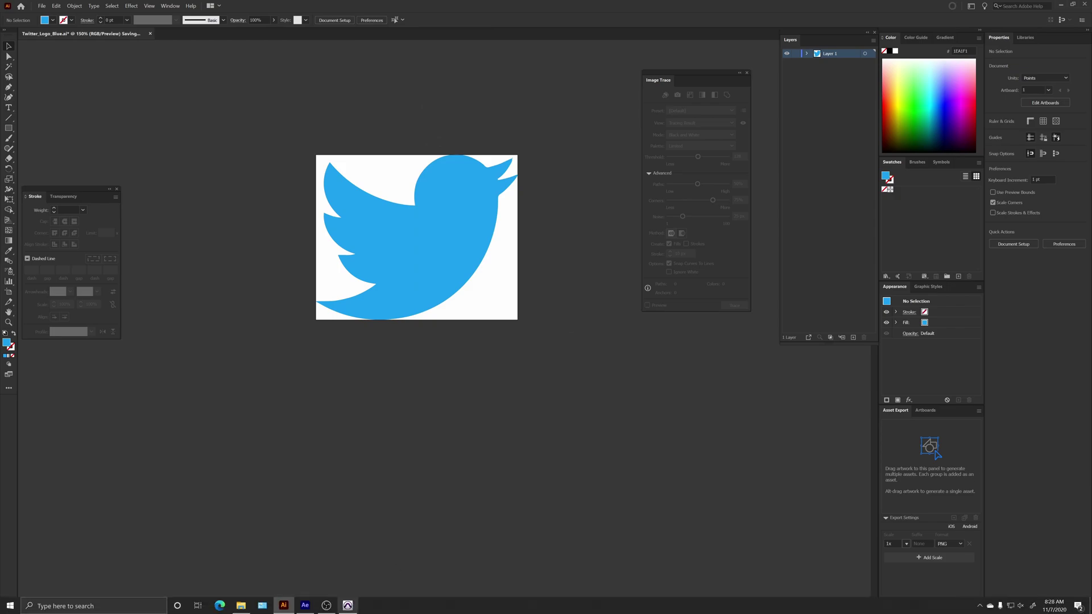
Import Twitter_Logo_Blue.ai as footage and drag it into Comp 1 as layer 1
{"action": "left_click", "coordinate": [307, 607]}
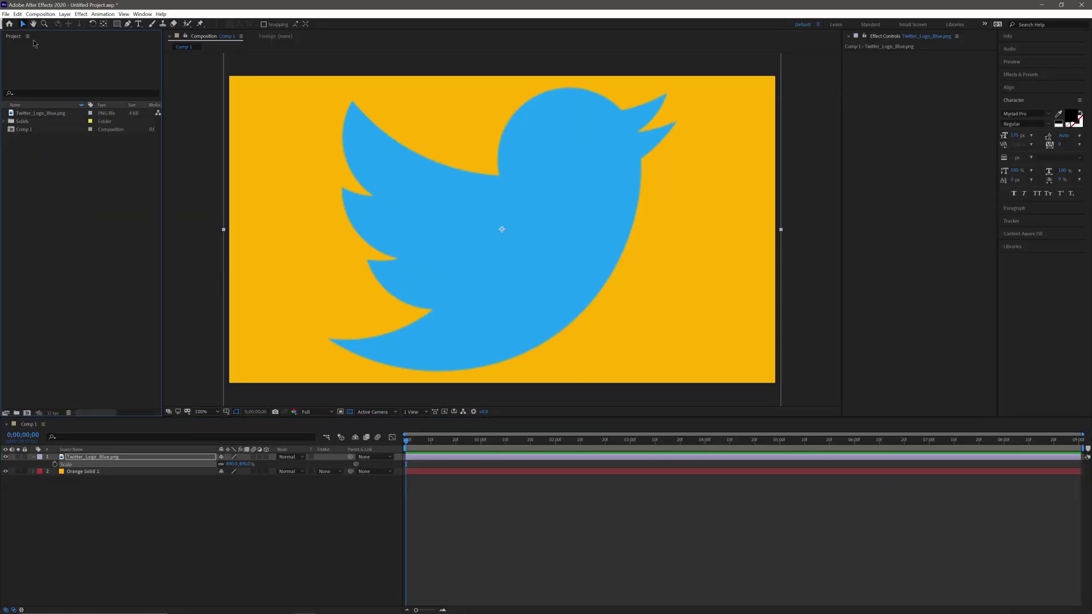
{"action": "double_click", "coordinate": [75, 181]}
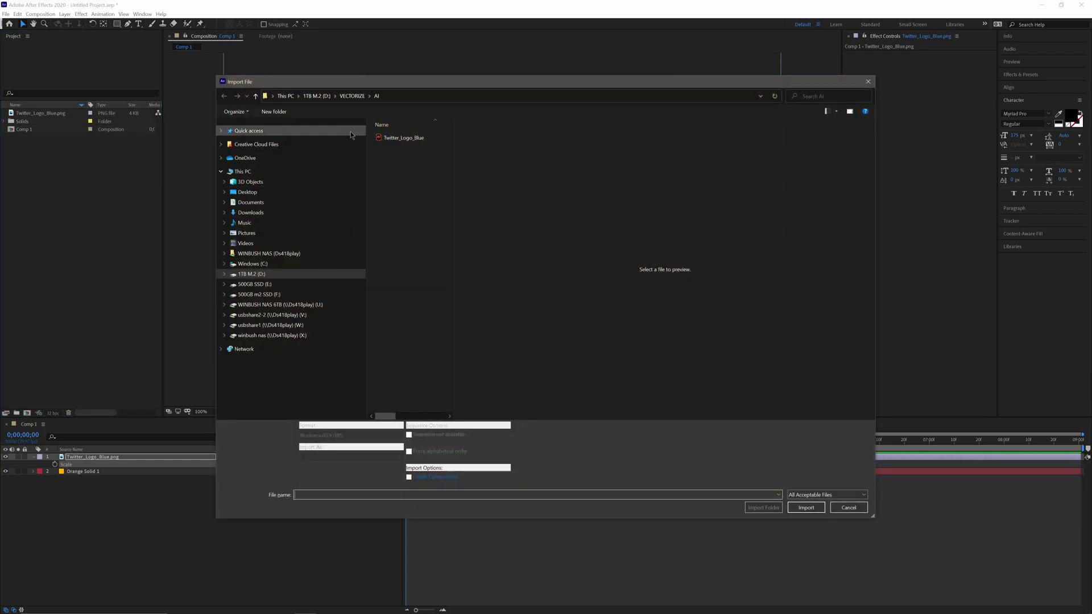
{"action": "left_click", "coordinate": [405, 138]}
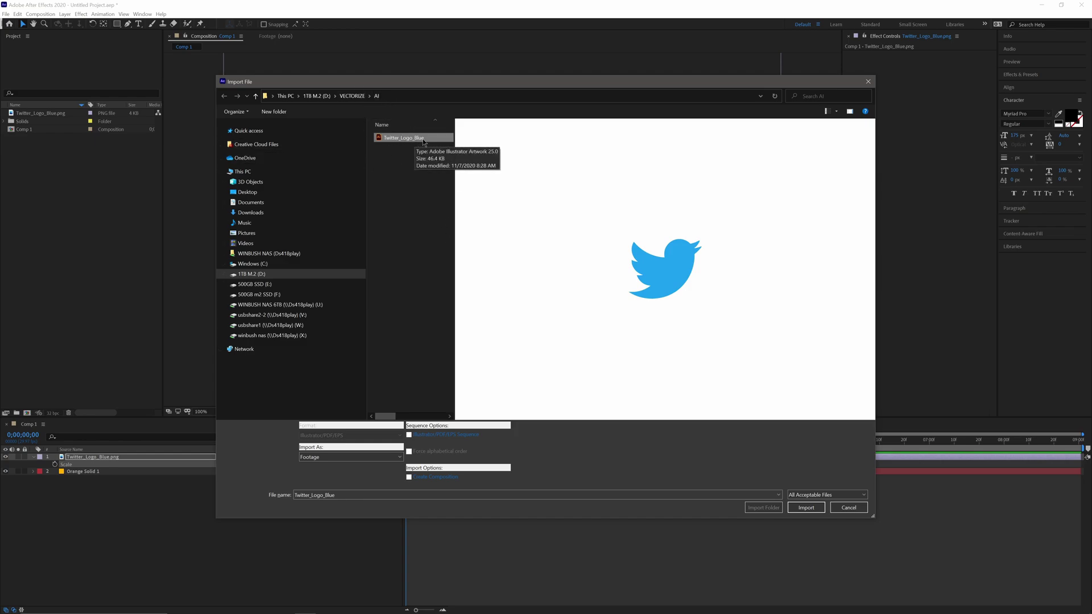
{"action": "left_click", "coordinate": [806, 508]}
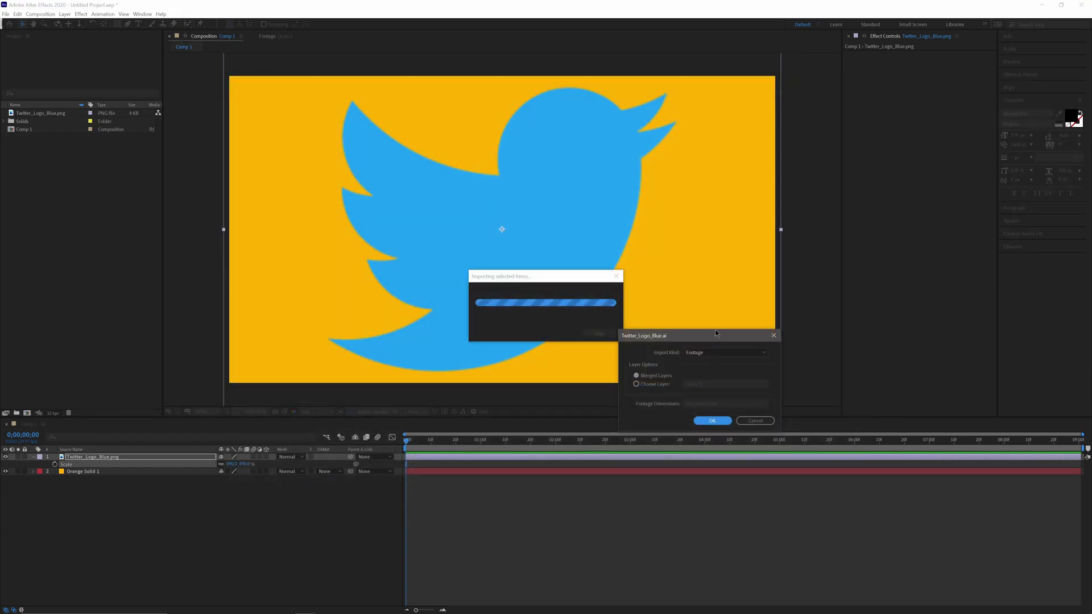
{"action": "left_click_drag", "start_coordinate": [717, 334], "coordinate": [587, 156]}
{"action": "left_click", "coordinate": [588, 243]}
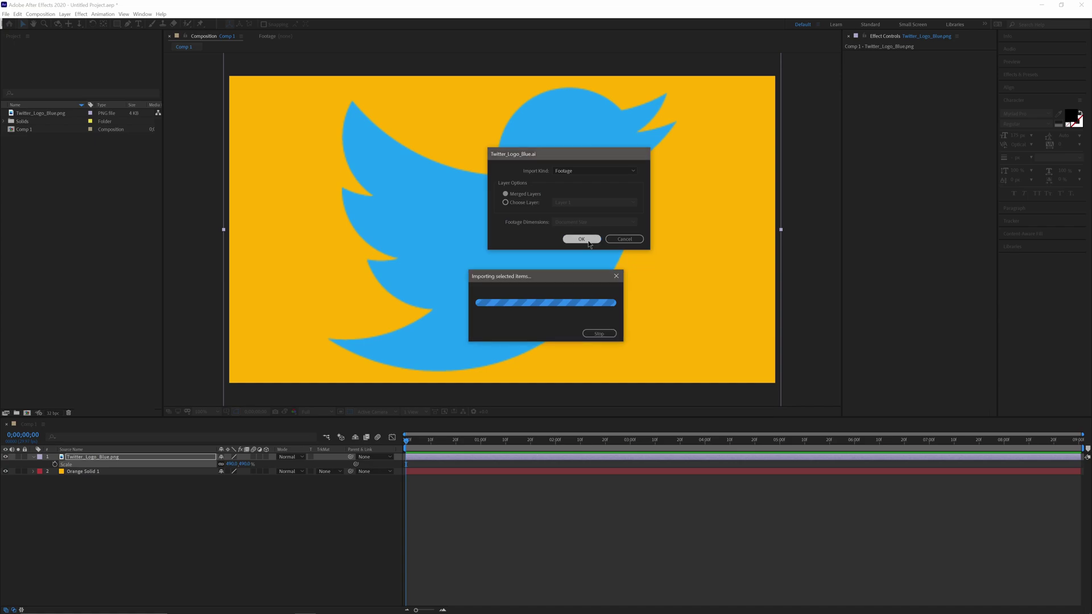
{"action": "left_click_drag", "start_coordinate": [50, 122], "coordinate": [118, 456]}
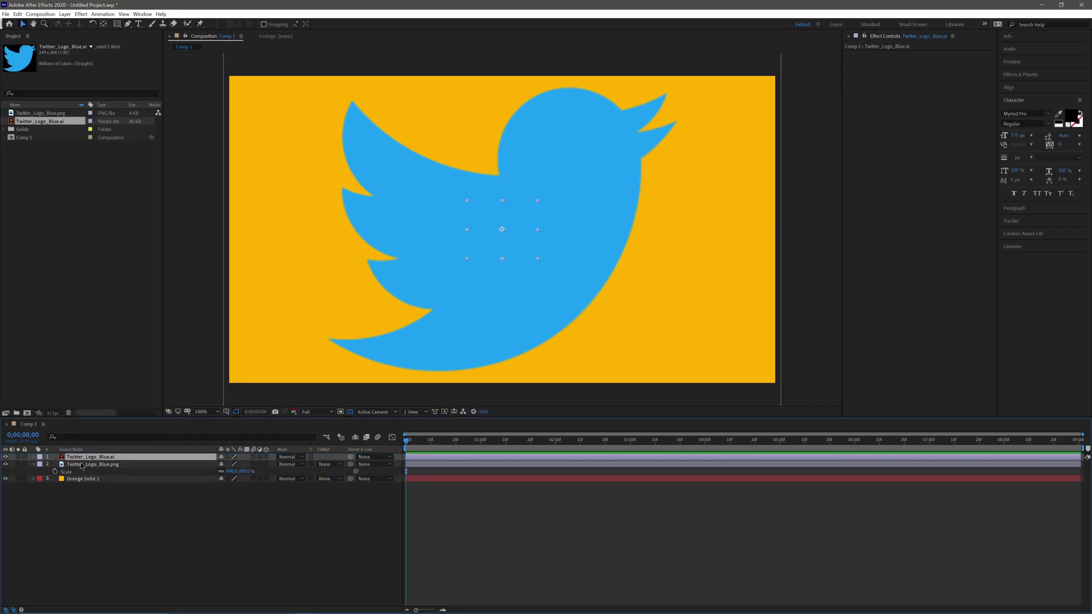
Hide the PNG bird layer and scale the Twitter_Logo_Blue.ai bird to about 466% until it overflows the frame
{"action": "left_click", "coordinate": [6, 465]}
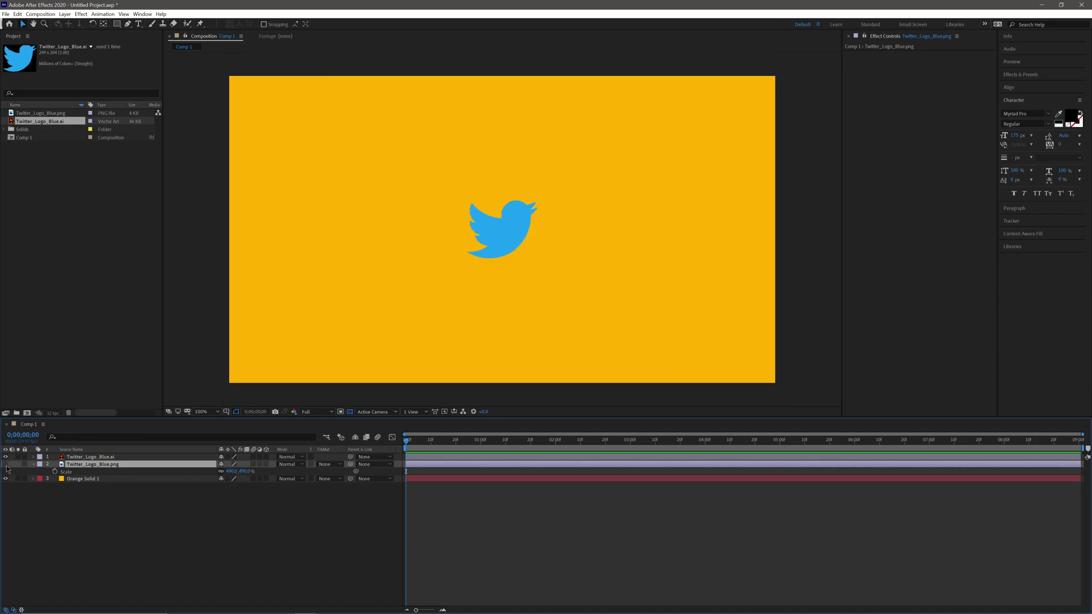
{"action": "left_click", "coordinate": [504, 234]}
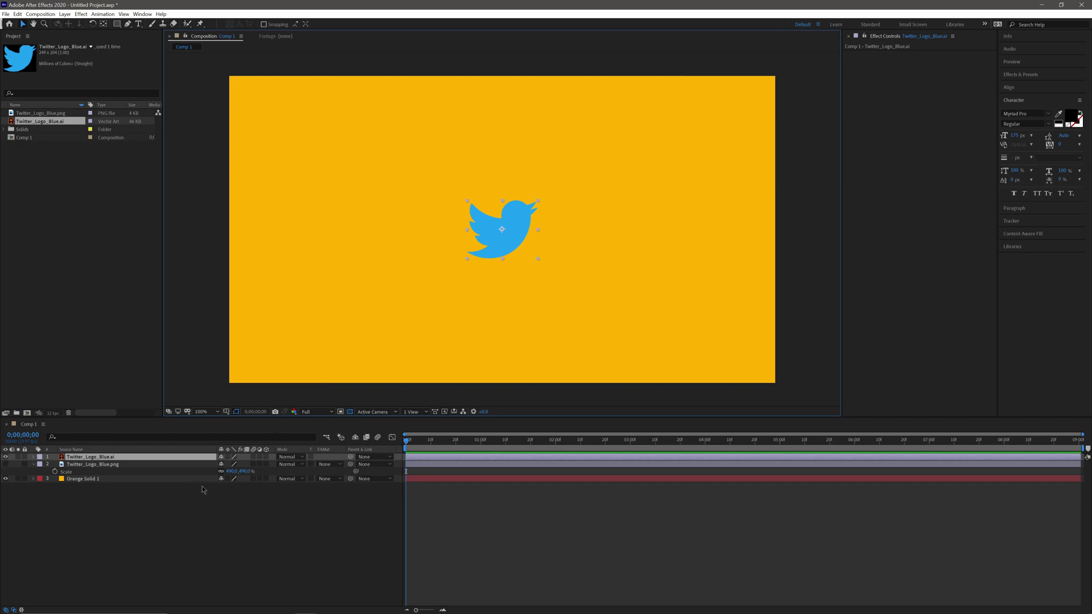
{"action": "key", "text": "s"}
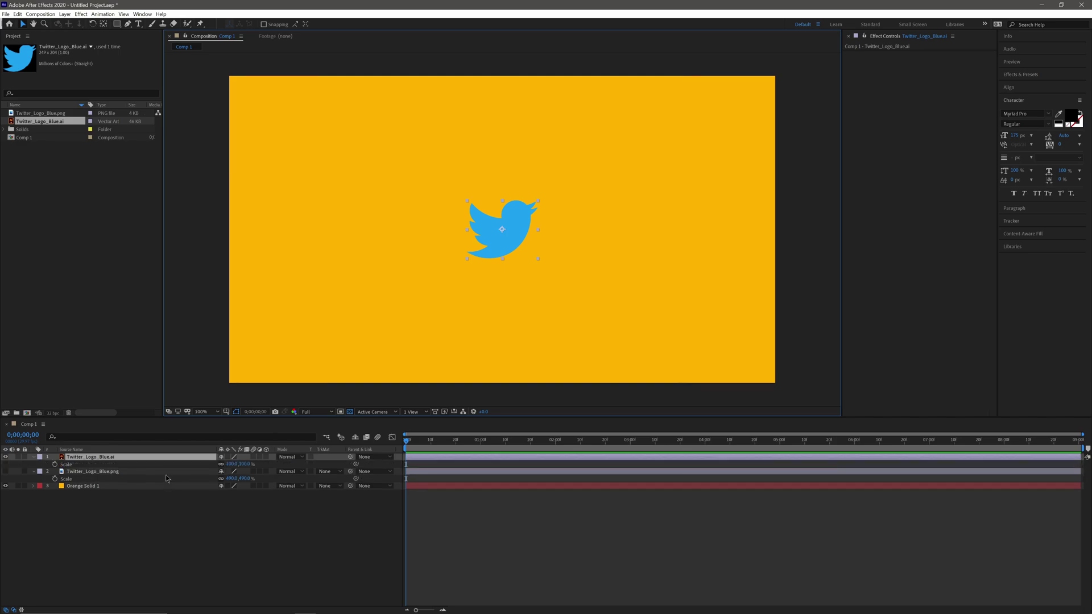
{"action": "left_click_drag", "start_coordinate": [239, 469], "coordinate": [442, 470]}
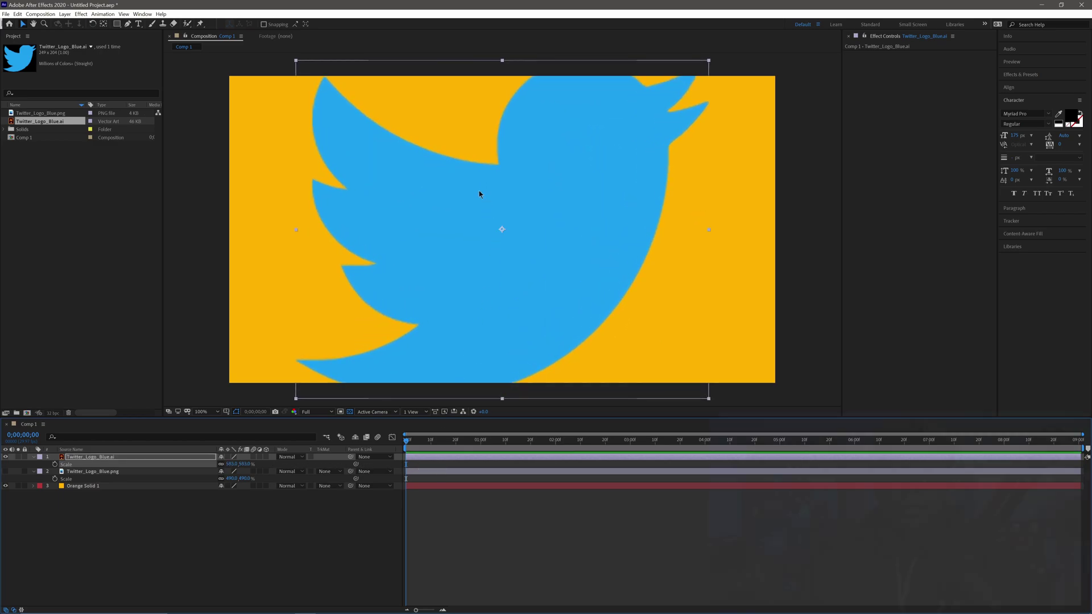